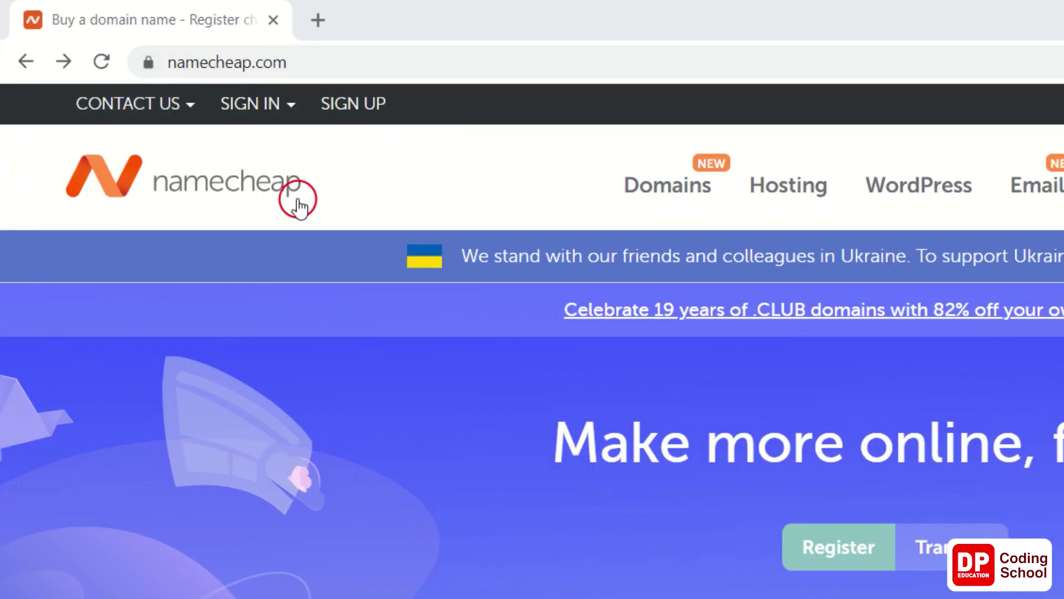
# Open Namecheap's Create An Account form via SIGN UP and scroll through its empty fields.
pyautogui.moveTo(256, 112)
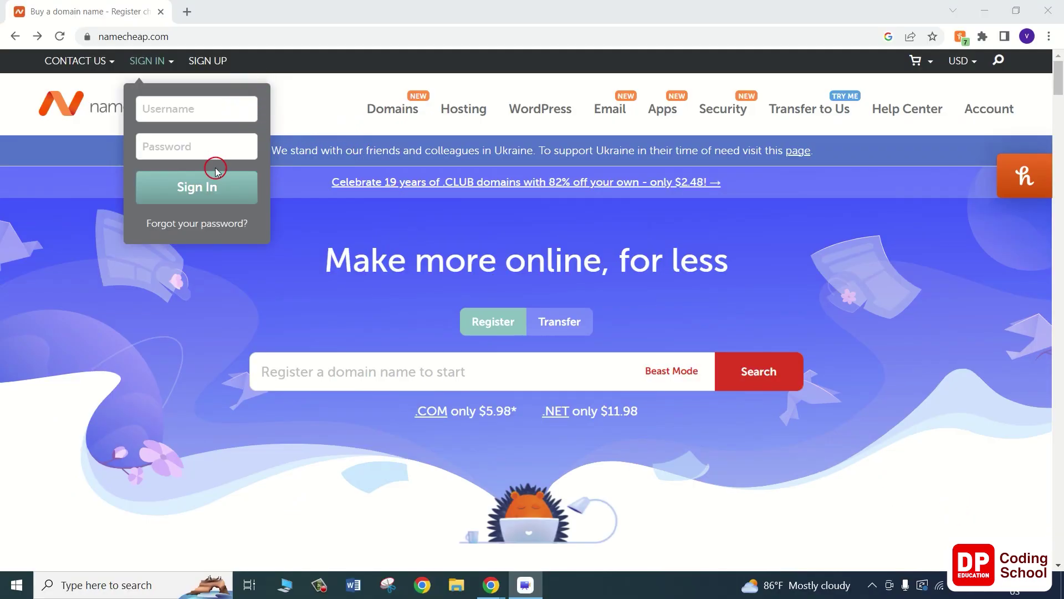
pyautogui.click(209, 64)
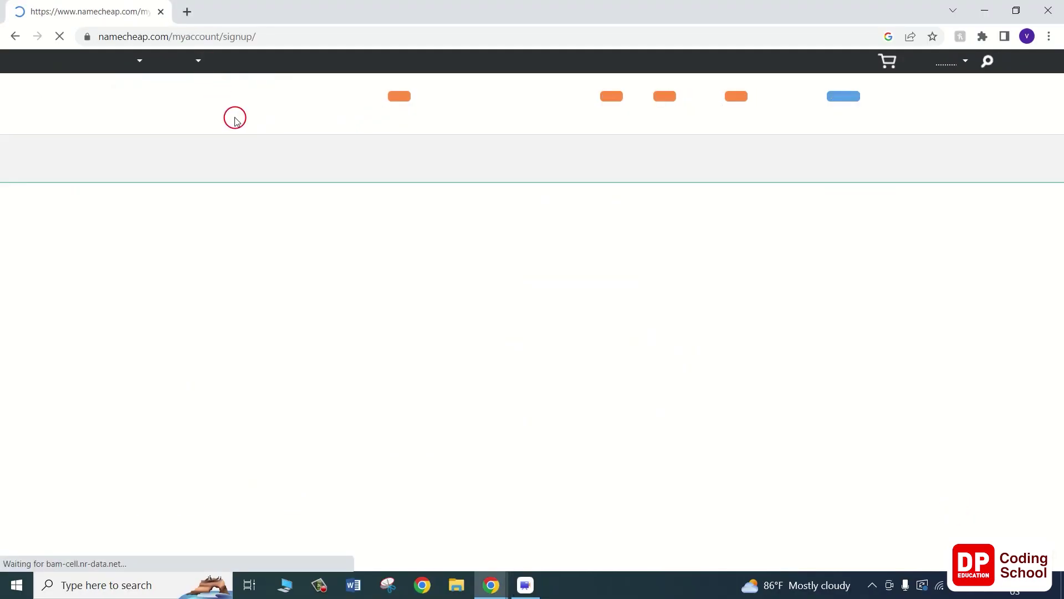
pyautogui.scroll(-4, 238, 125)
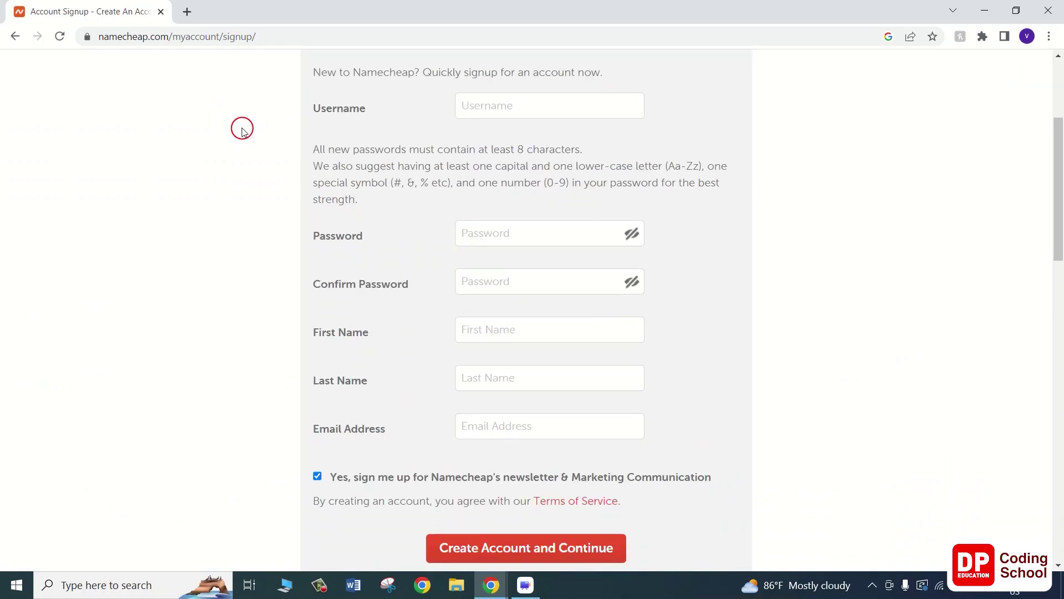
pyautogui.scroll(-1, 242, 131)
pyautogui.scroll(2, 245, 128)
pyautogui.scroll(-1, 248, 129)
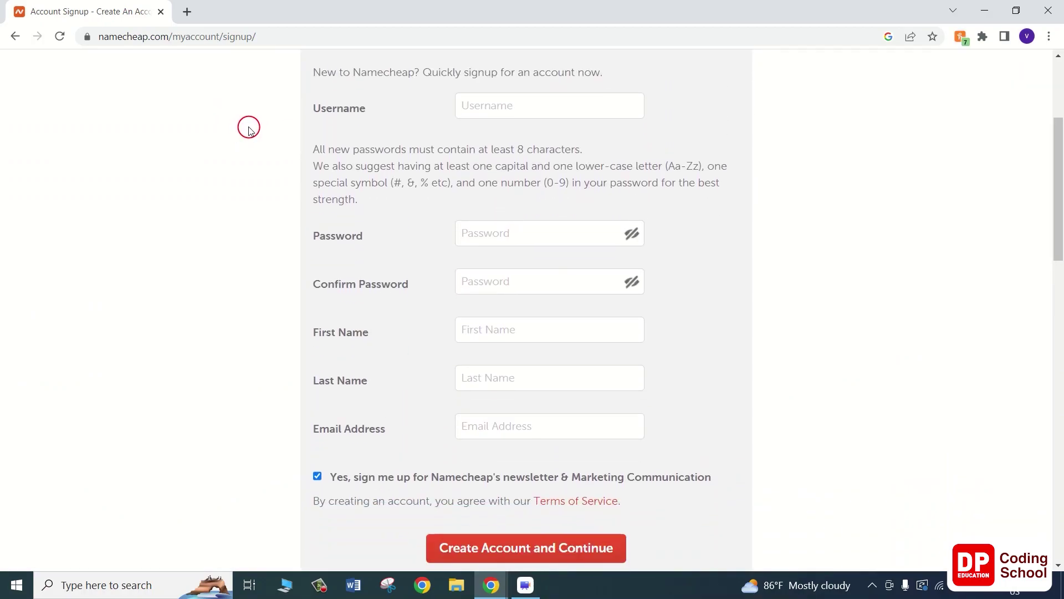
pyautogui.scroll(-2, 249, 129)
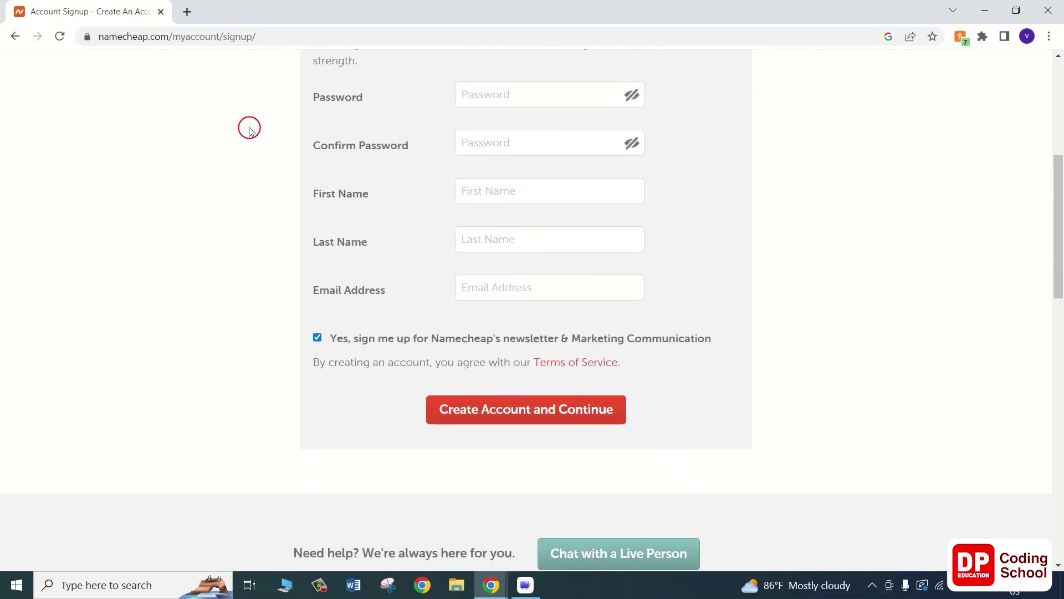
pyautogui.scroll(3, 348, 354)
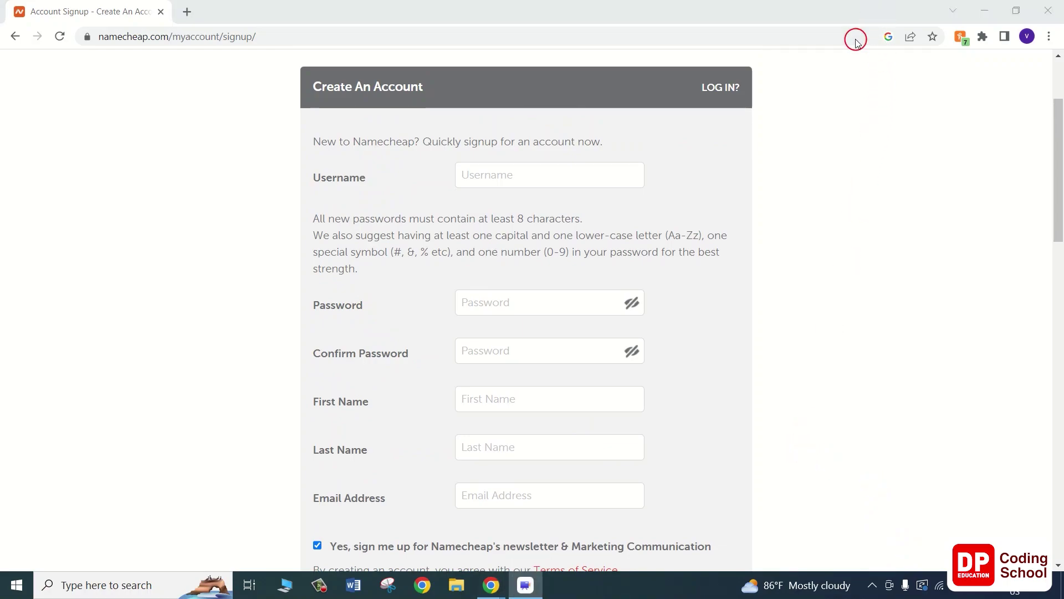
pyautogui.scroll(2, 665, 189)
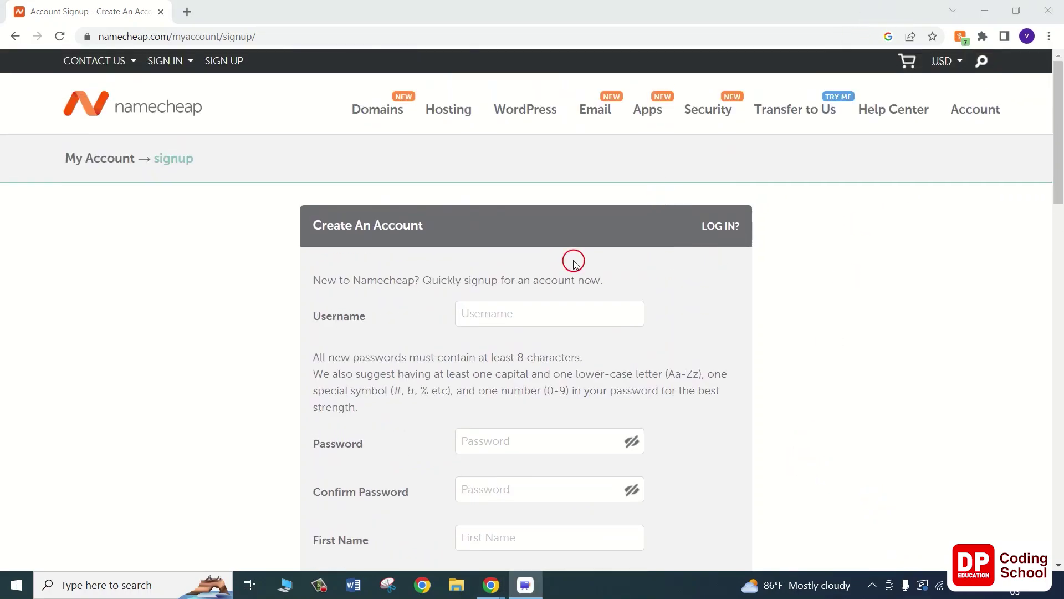
# Enter the chosen username in the signup form's Username field.
pyautogui.click(554, 308)
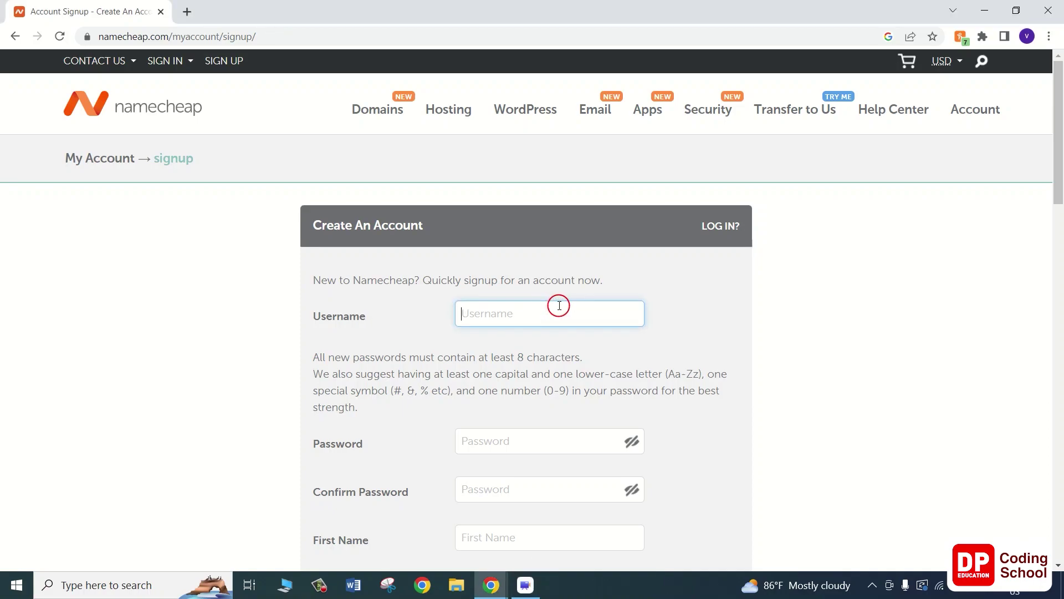
pyautogui.write('dp')
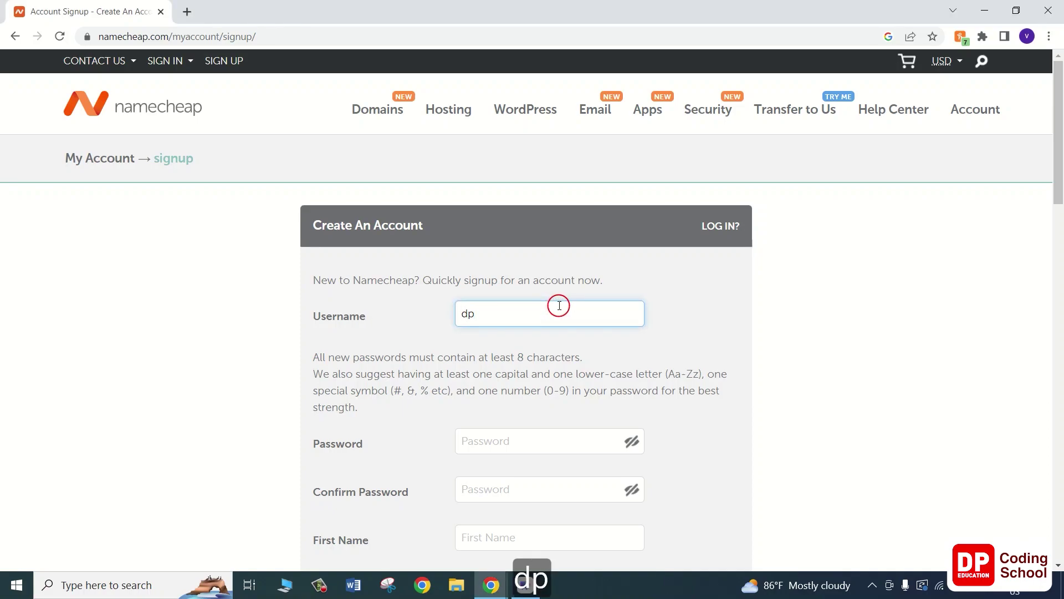
pyautogui.write('code')
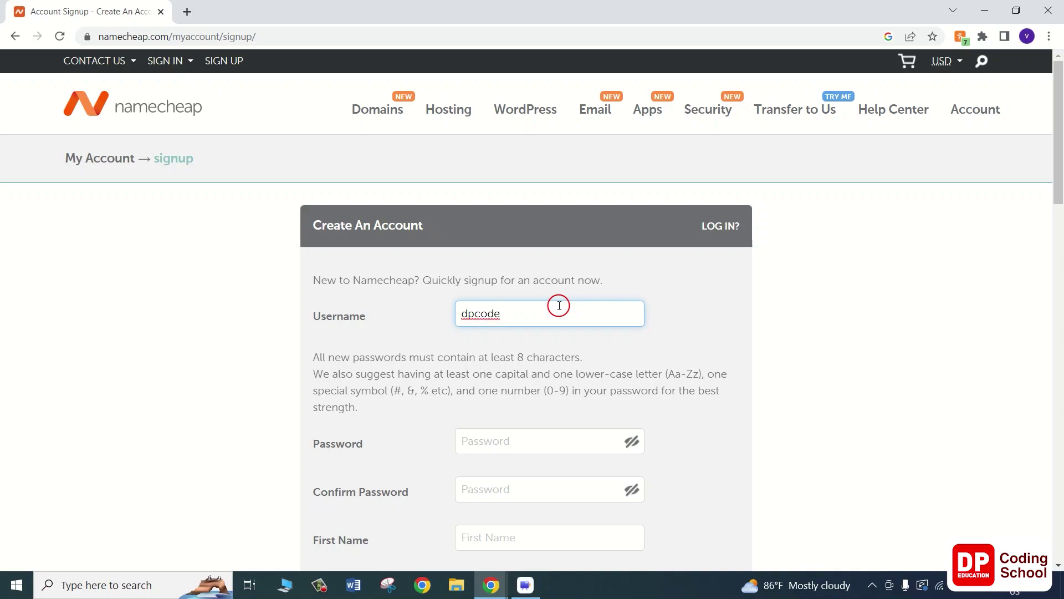
pyautogui.write('lk')
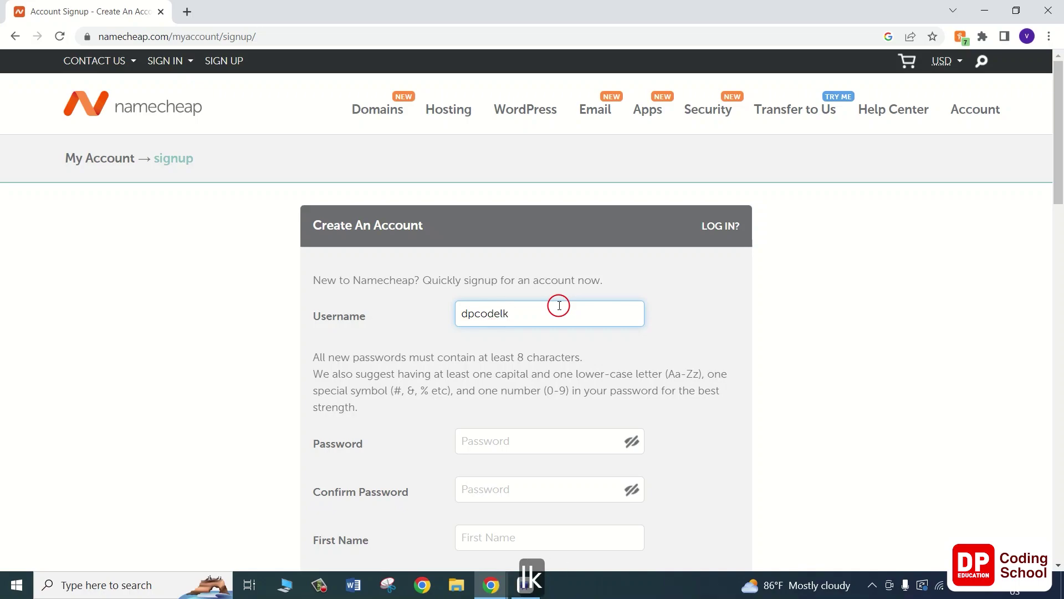
pyautogui.click(594, 333)
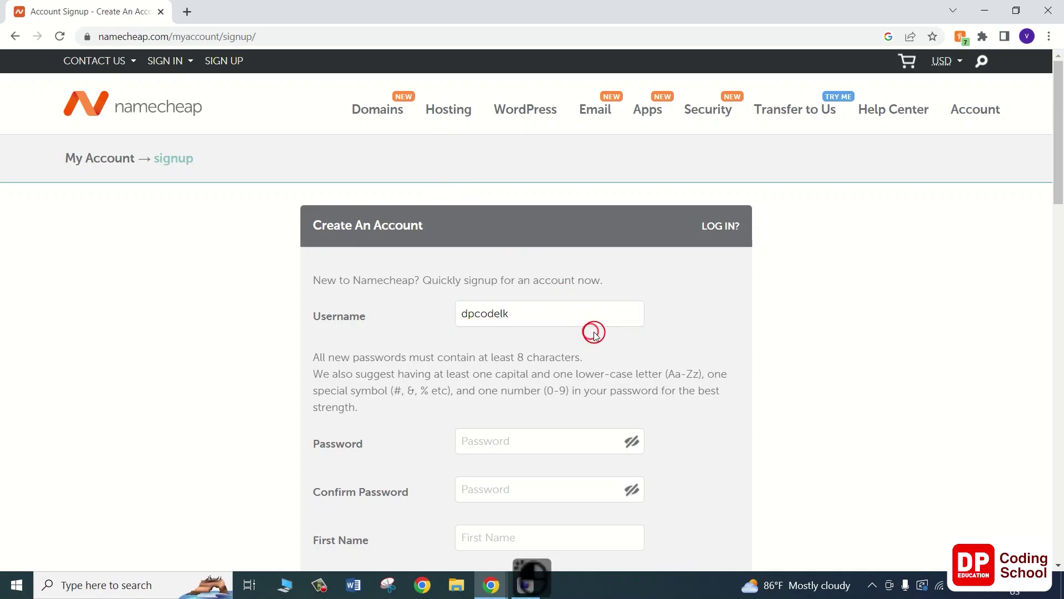
pyautogui.scroll(-1, 602, 341)
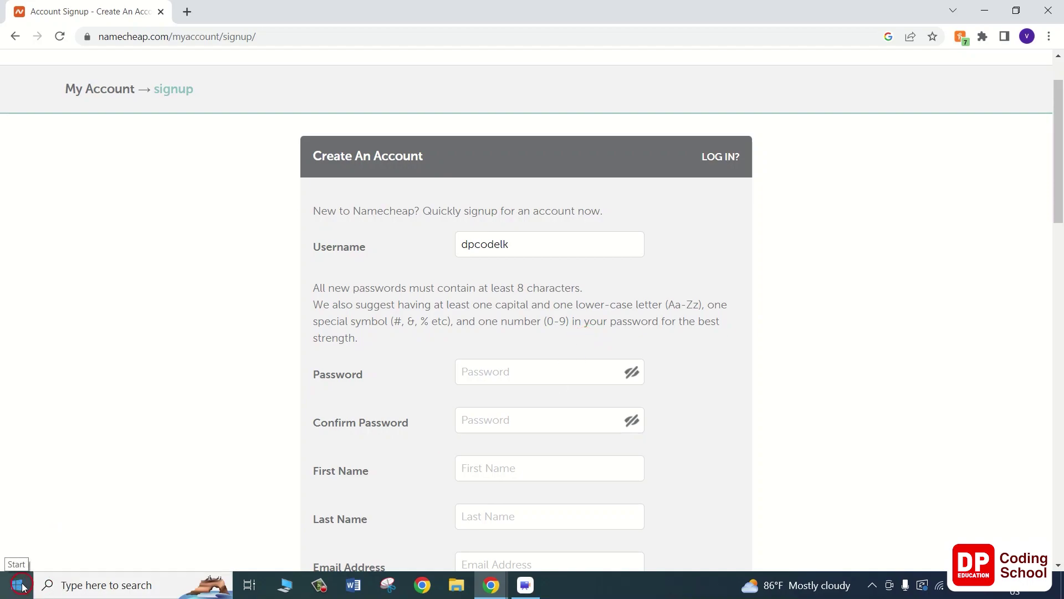
# Open pass.txt from File Explorer and copy the saved password.
pyautogui.press('super+e')
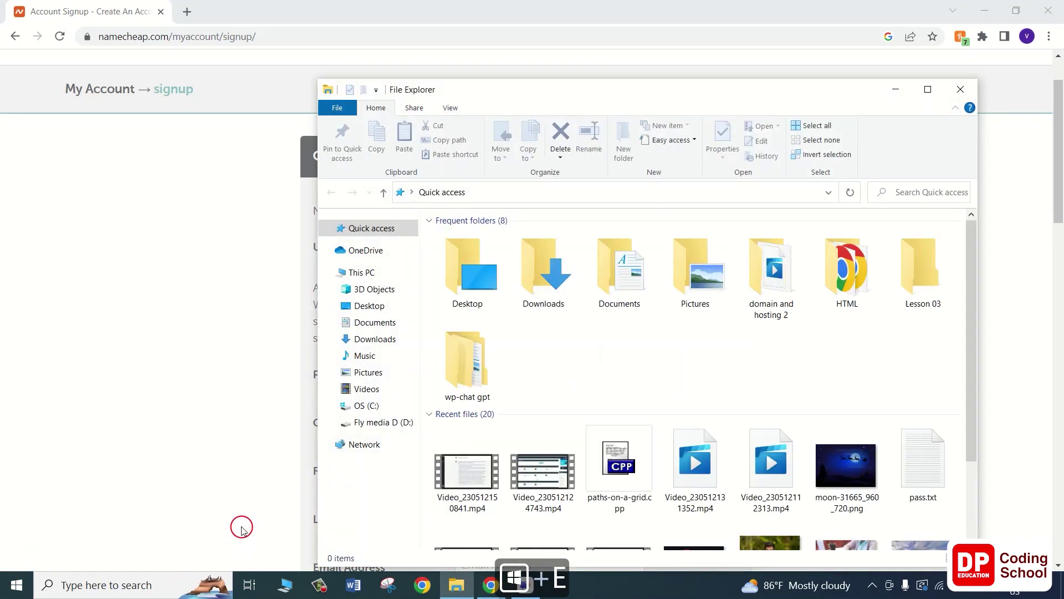
pyautogui.scroll(-3, 654, 464)
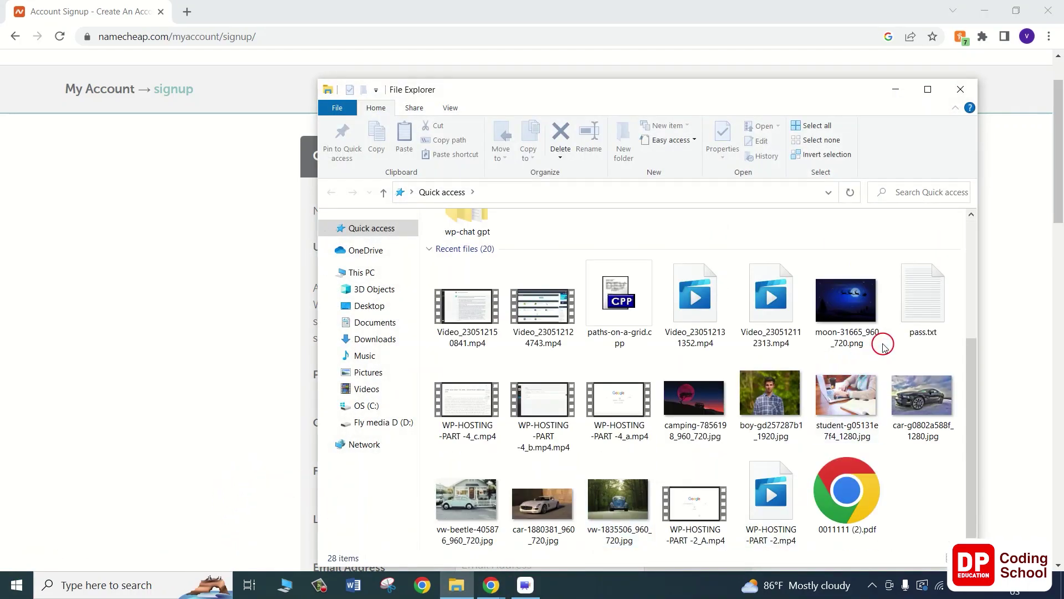
pyautogui.doubleClick(912, 302)
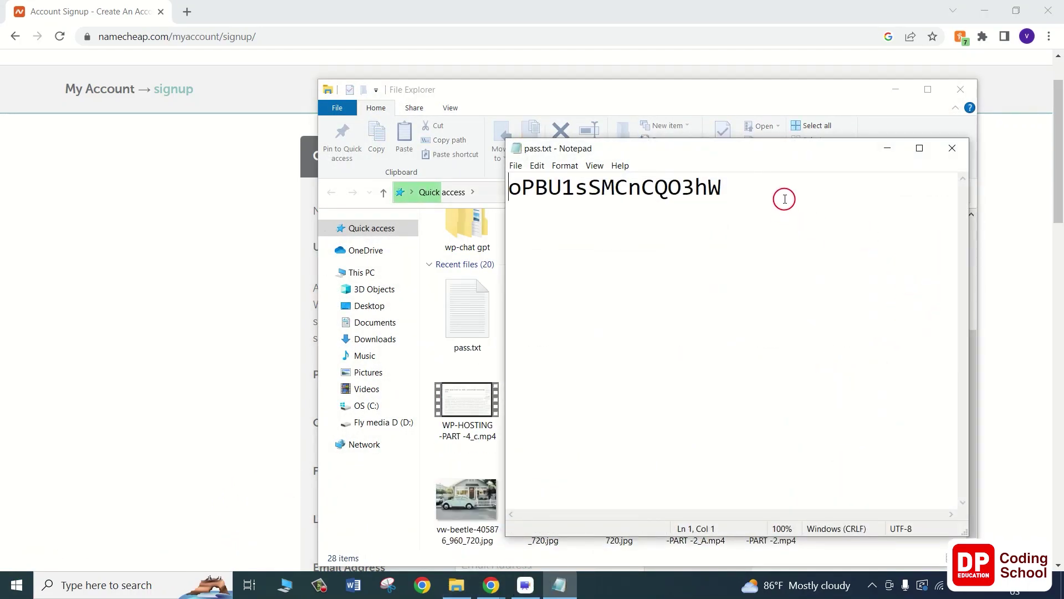
pyautogui.moveTo(784, 199); pyautogui.dragTo(496, 190)
pyautogui.rightClick(596, 192)
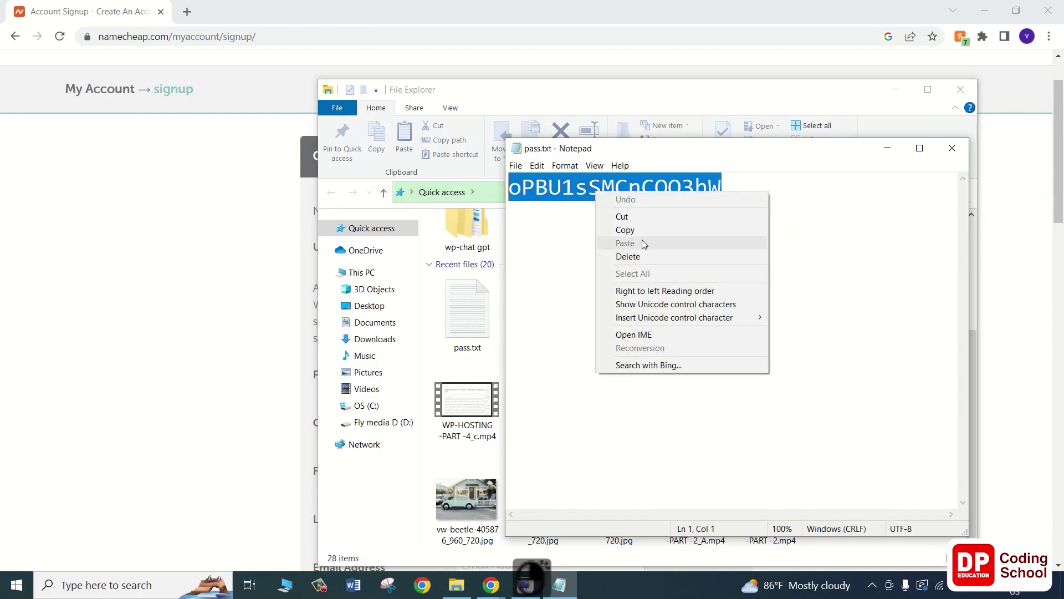
pyautogui.click(637, 230)
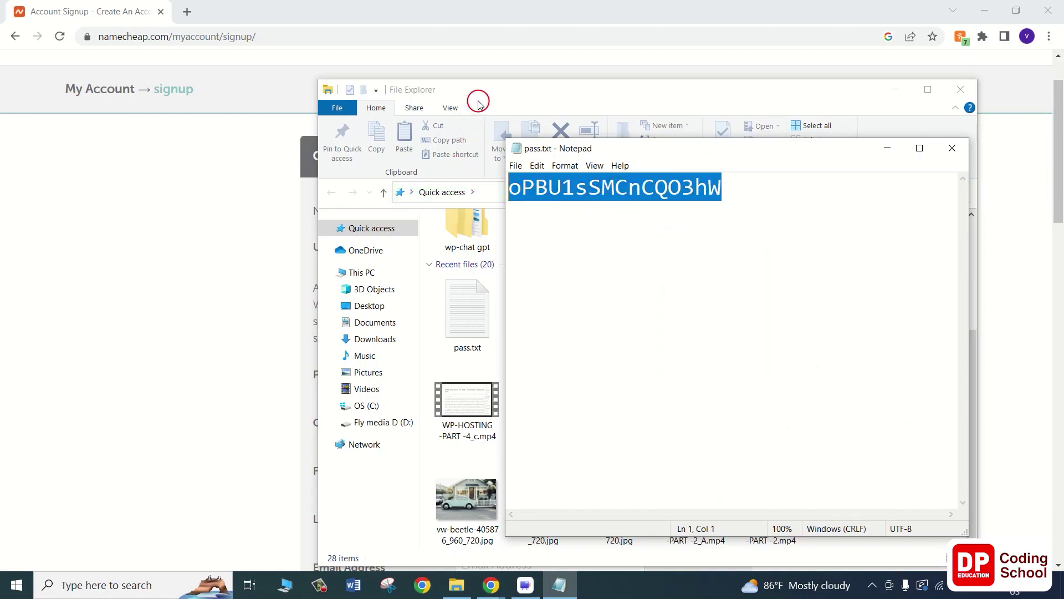
# Minimize File Explorer and place the Notepad window beside the signup form.
pyautogui.click(479, 103)
pyautogui.moveTo(453, 87); pyautogui.dragTo(270, 270)
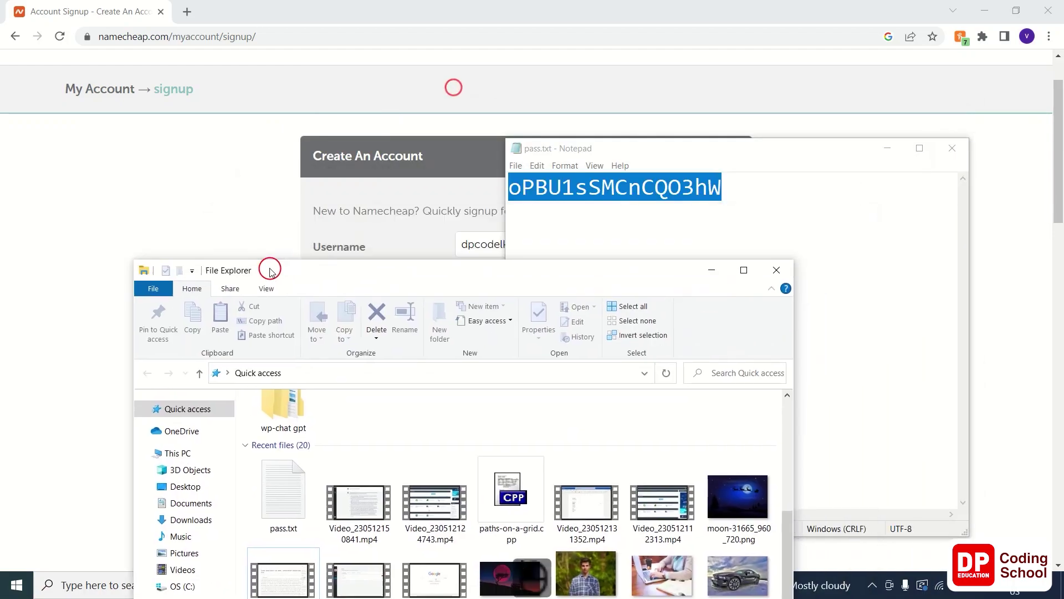
pyautogui.click(712, 270)
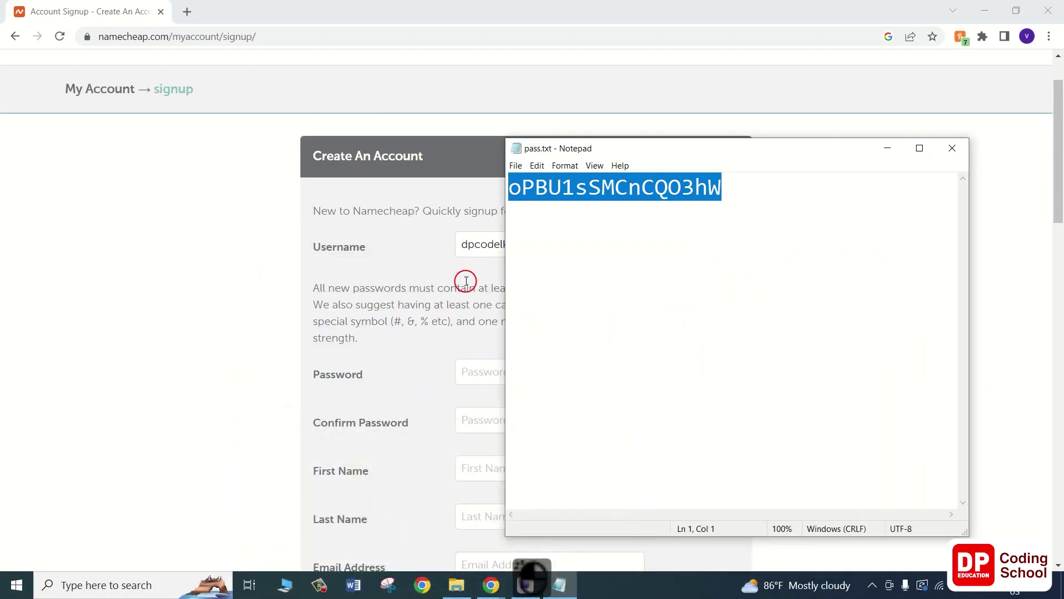
pyautogui.moveTo(542, 150); pyautogui.dragTo(755, 201)
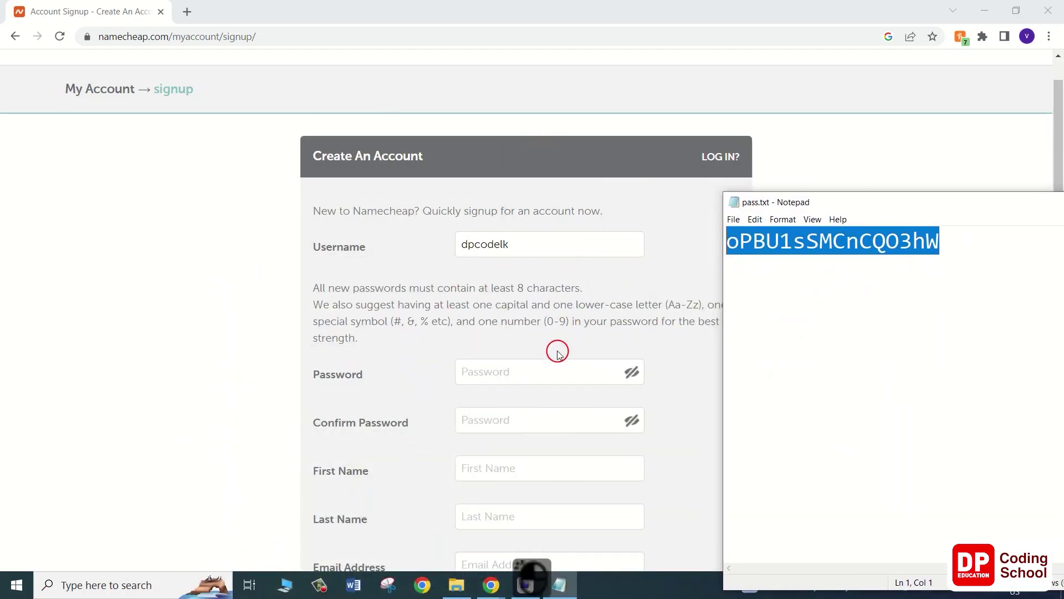
# Paste the copied password into both the Password and Confirm Password fields.
pyautogui.click(551, 369)
pyautogui.rightClick(551, 370)
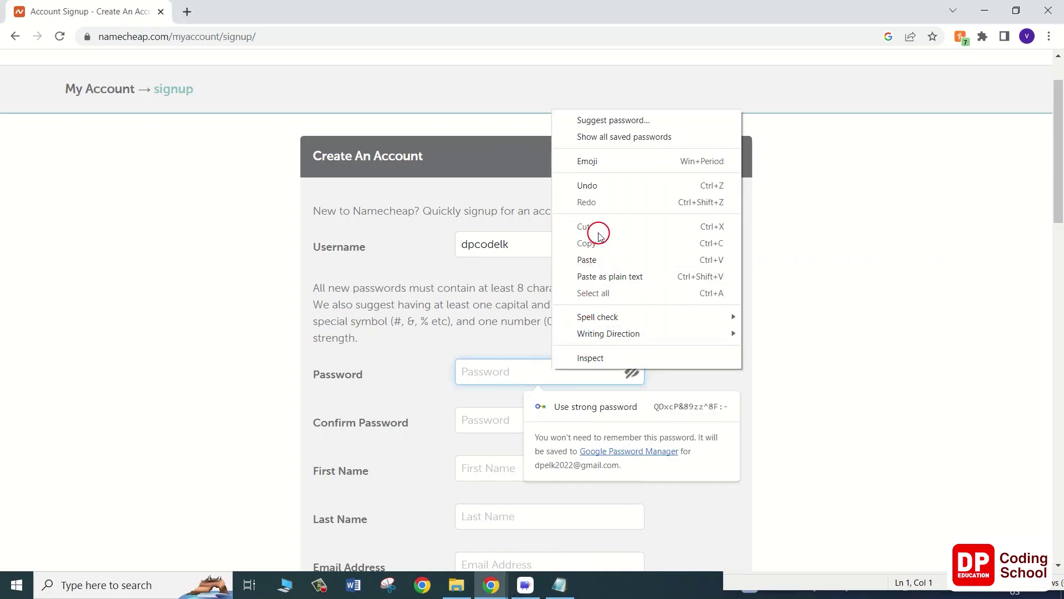
pyautogui.click(599, 260)
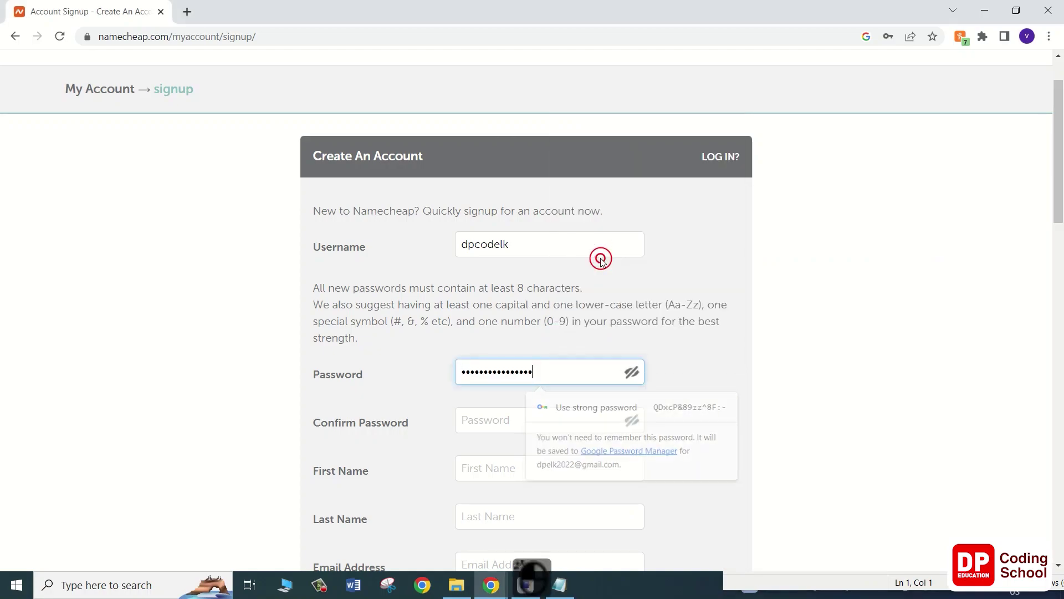
pyautogui.click(507, 417)
pyautogui.rightClick(505, 418)
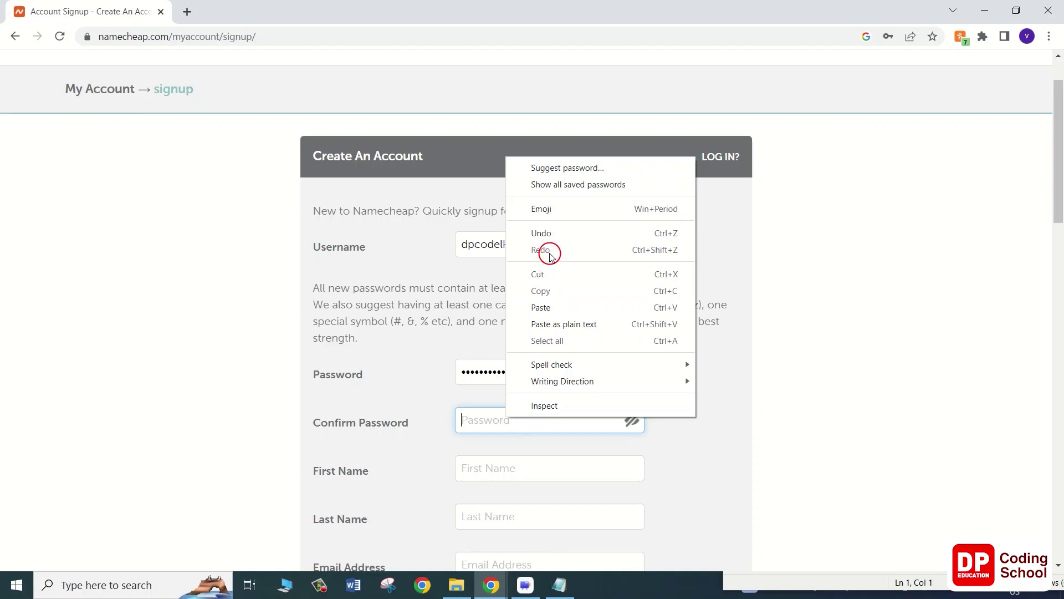
pyautogui.click(546, 308)
pyautogui.scroll(-3, 521, 382)
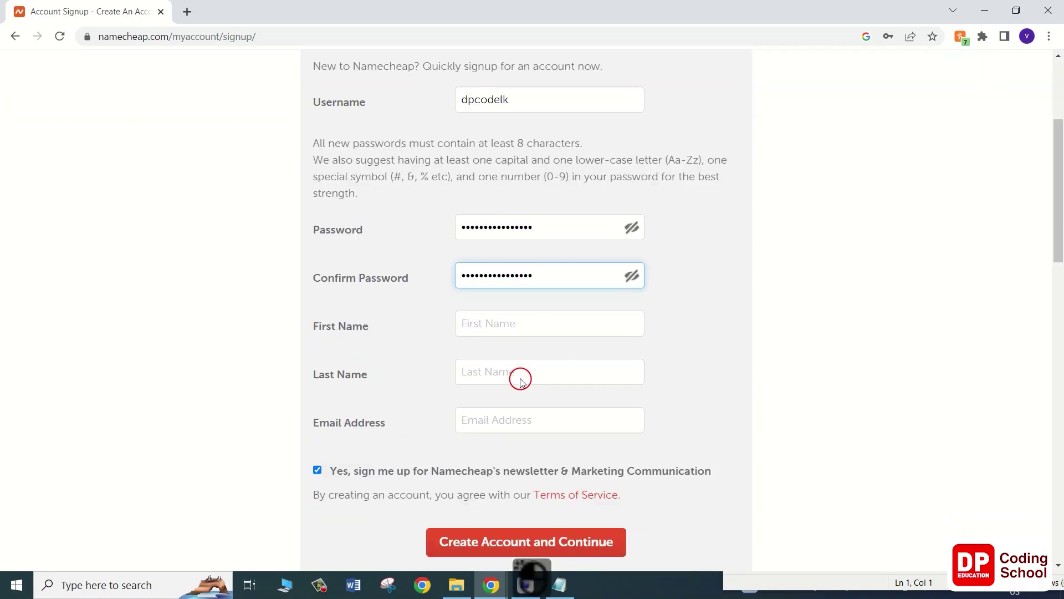
pyautogui.scroll(-1, 521, 381)
pyautogui.click(515, 262)
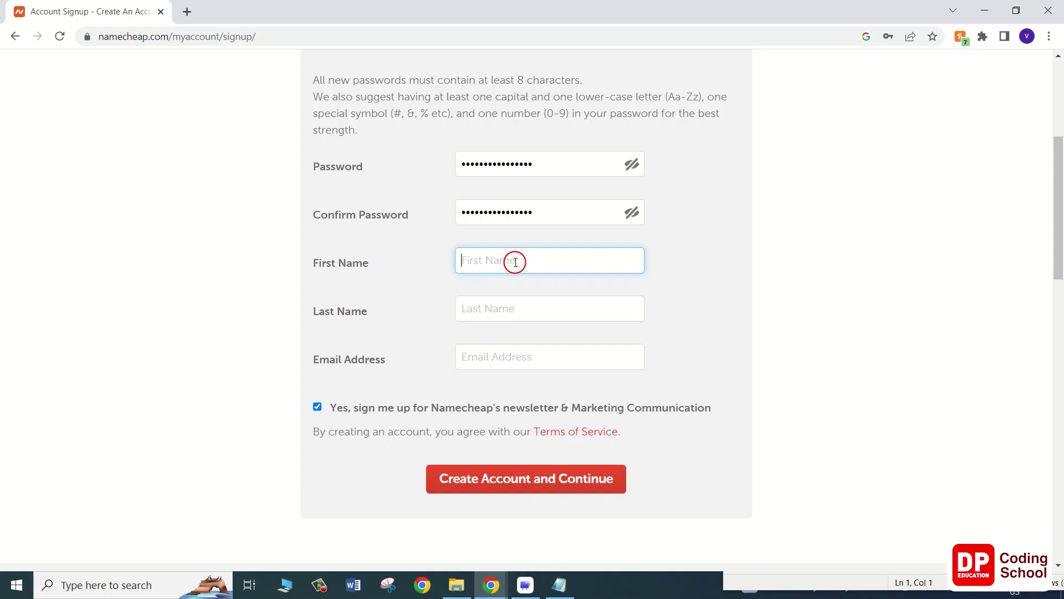
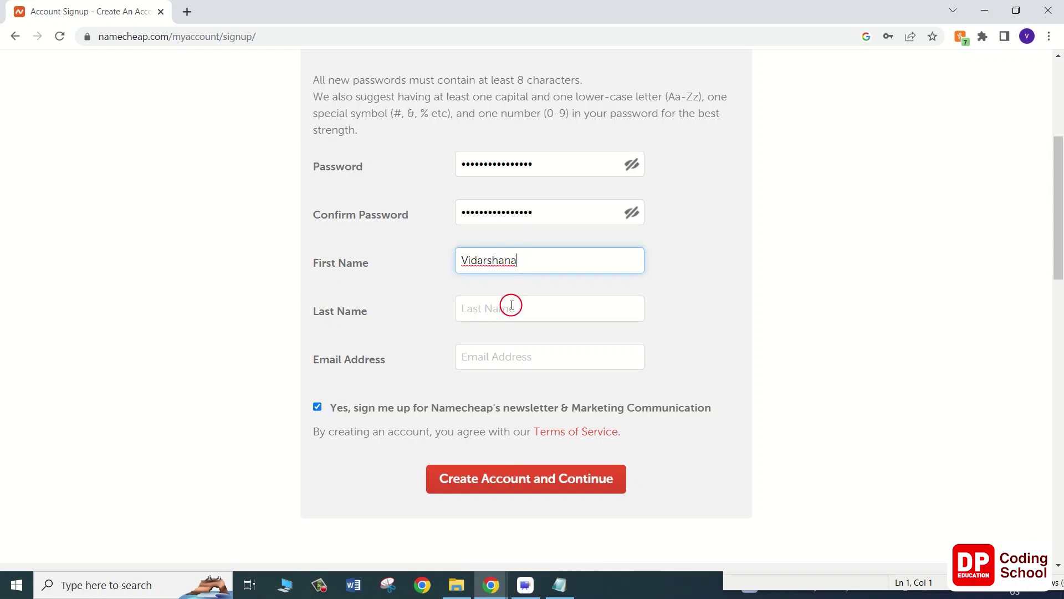
# Type the account holder's first name and last name into the name fields.
pyautogui.click(510, 311)
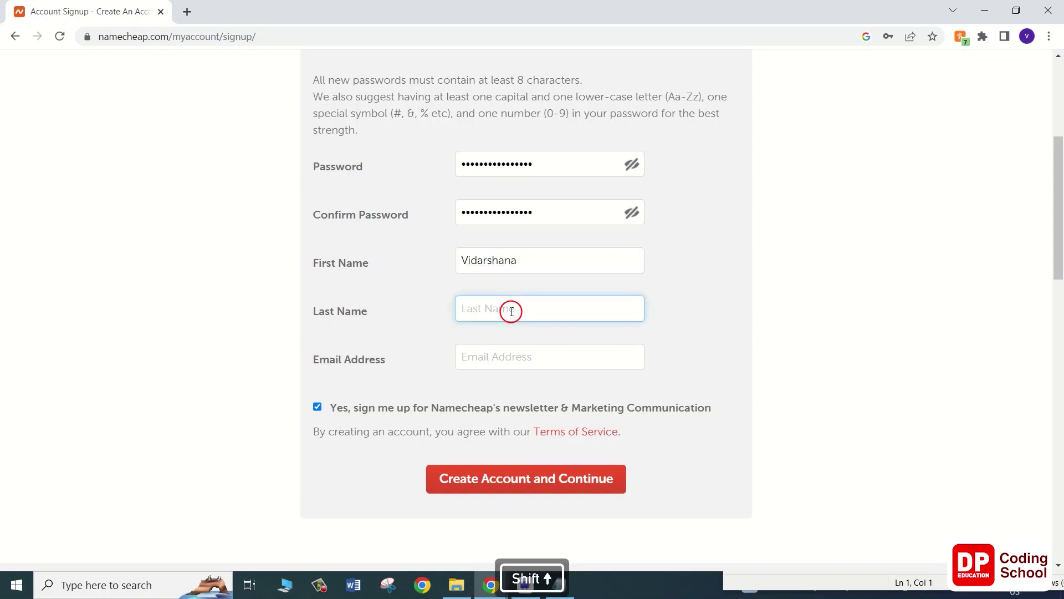
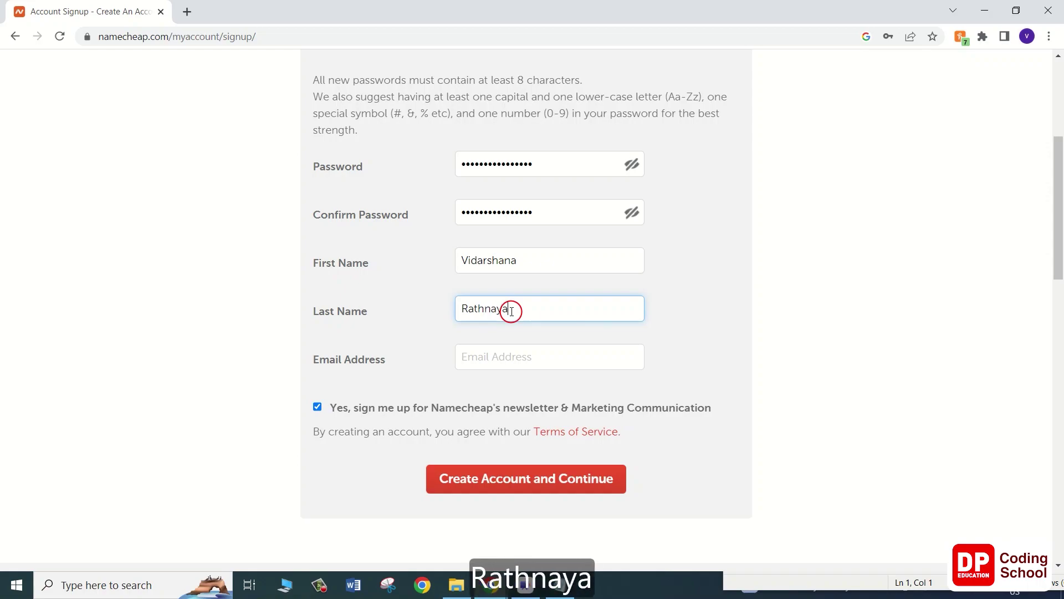
pyautogui.click(566, 361)
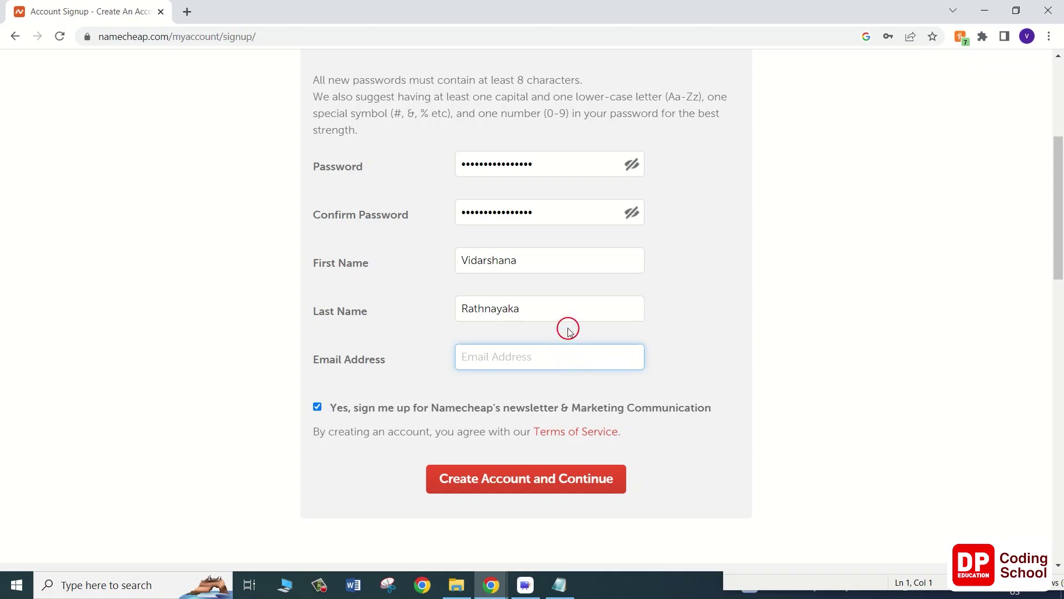
# Copy the Google account's email address from Gmail's avatar card in a new tab, then return.
pyautogui.click(188, 20)
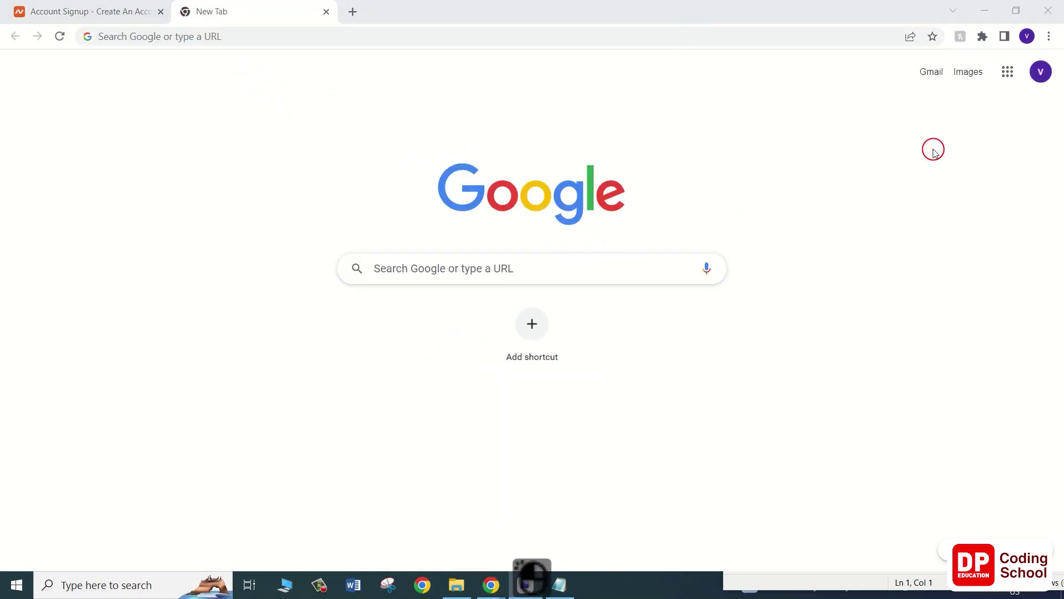
pyautogui.click(927, 76)
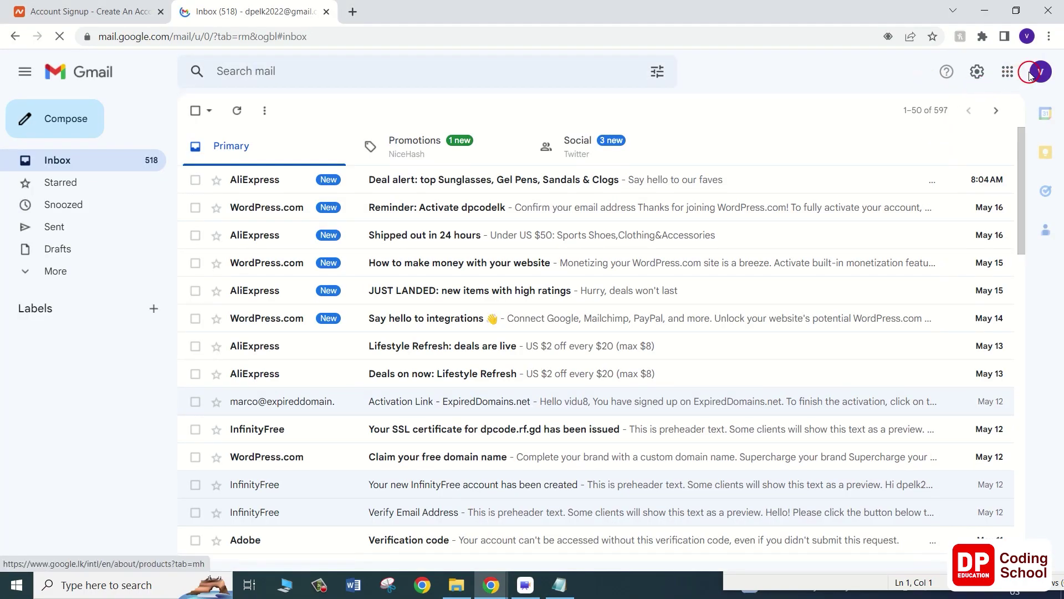
pyautogui.click(1036, 76)
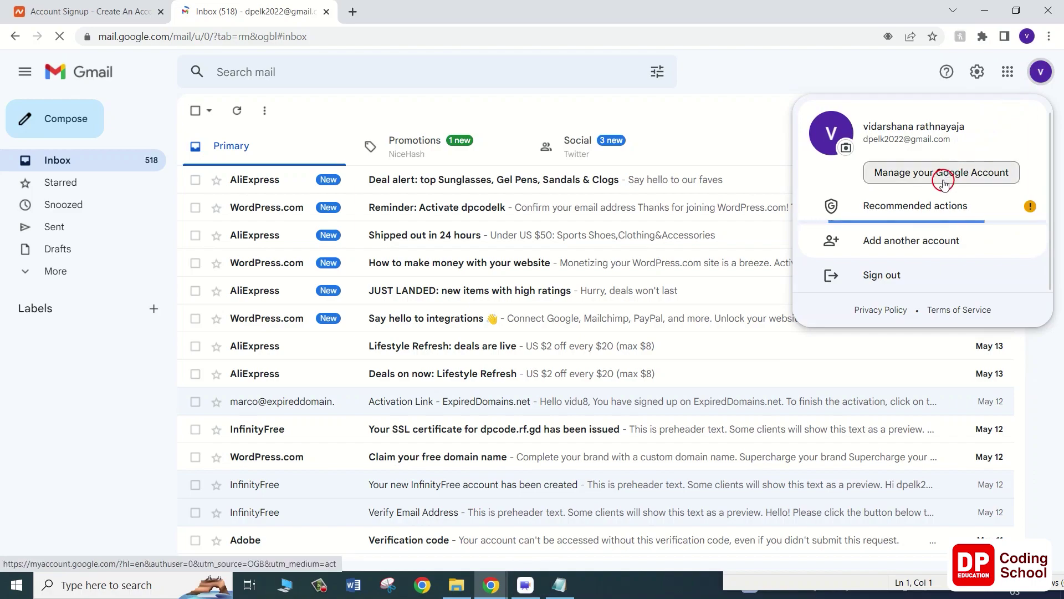
pyautogui.moveTo(954, 139); pyautogui.dragTo(863, 140)
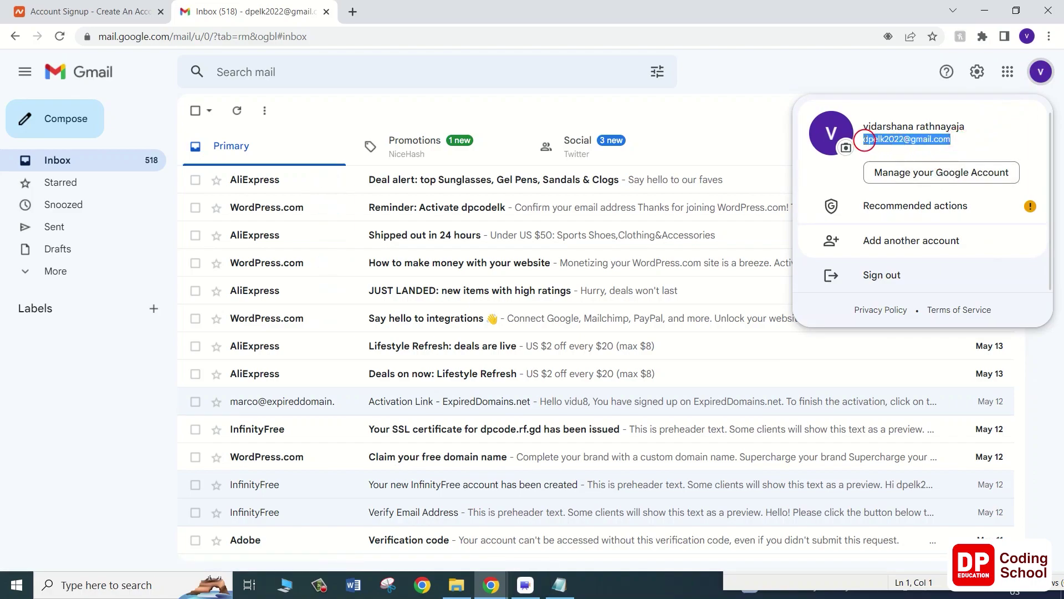
pyautogui.rightClick(898, 146)
pyautogui.click(899, 153)
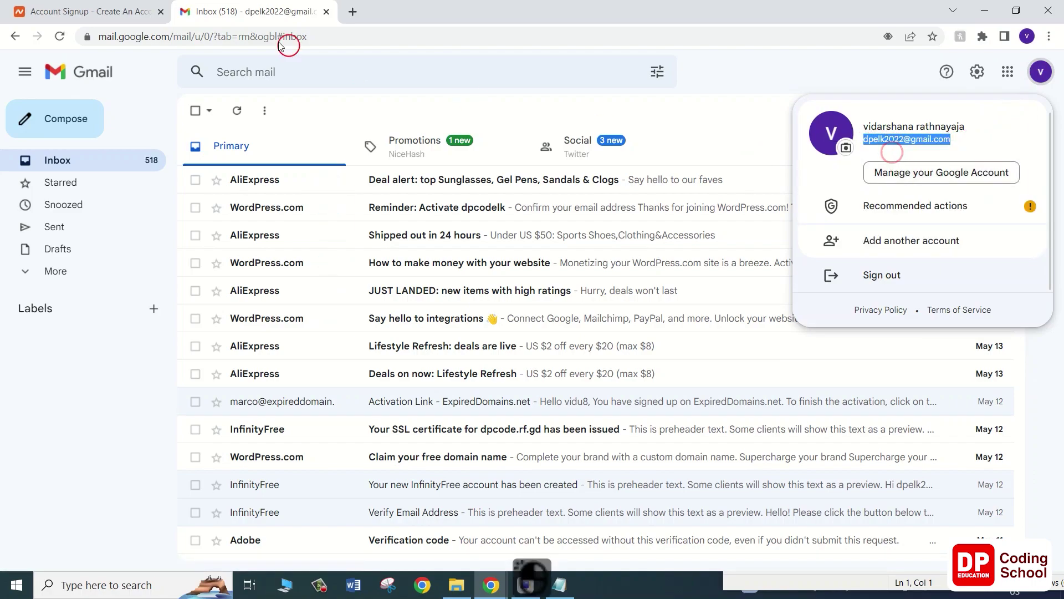
pyautogui.click(117, 12)
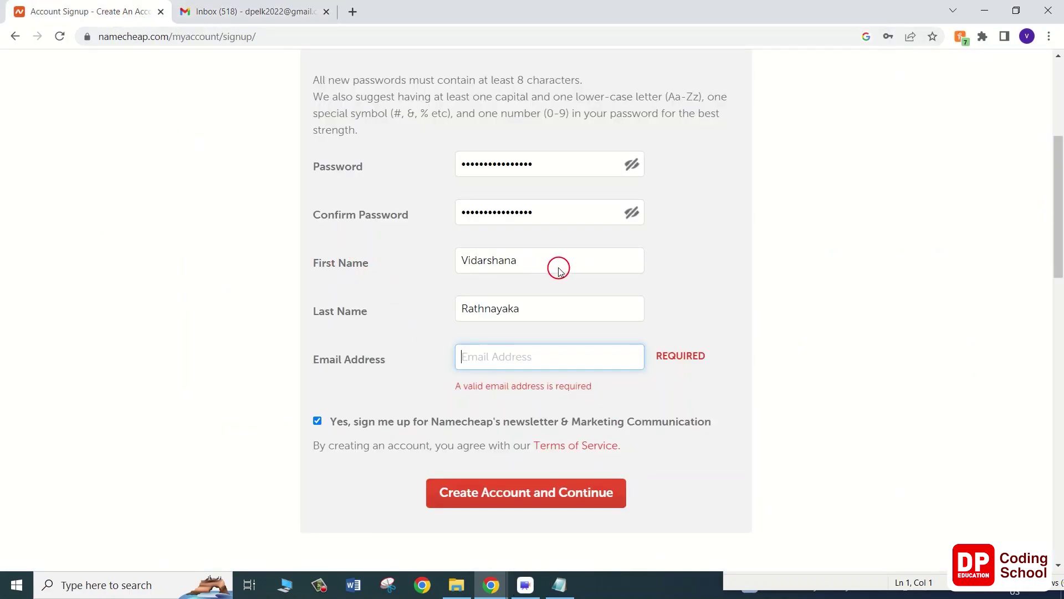
# Paste the copied Gmail address into the Email Address field.
pyautogui.click(537, 355)
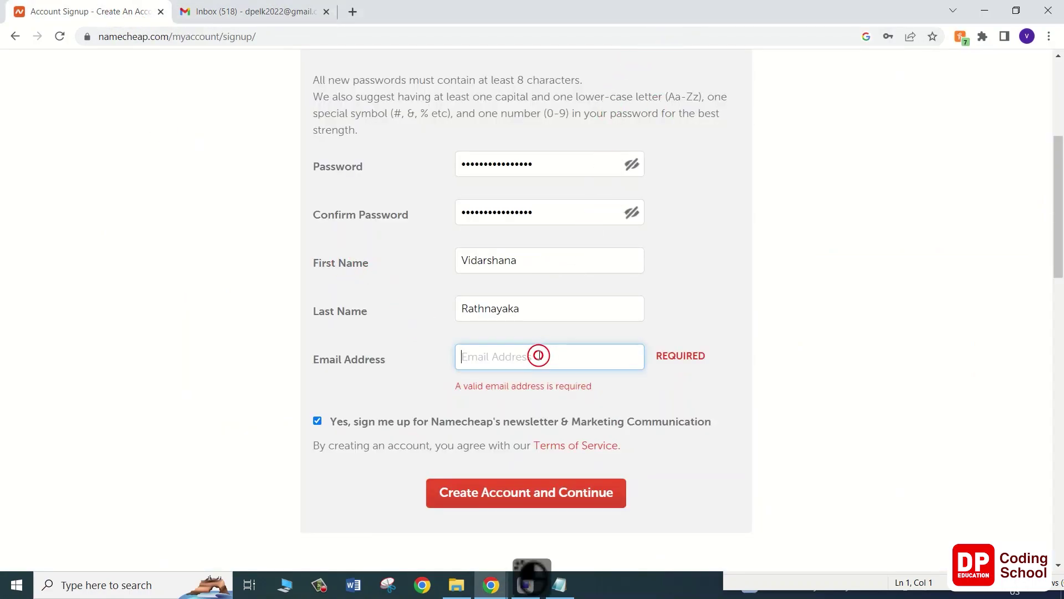
pyautogui.rightClick(538, 356)
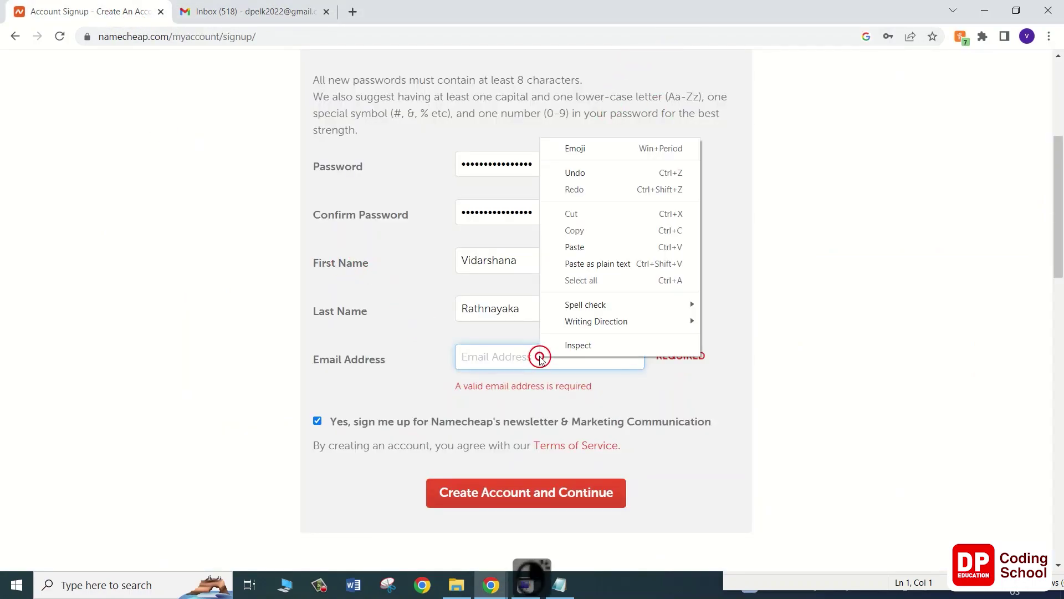
pyautogui.click(577, 246)
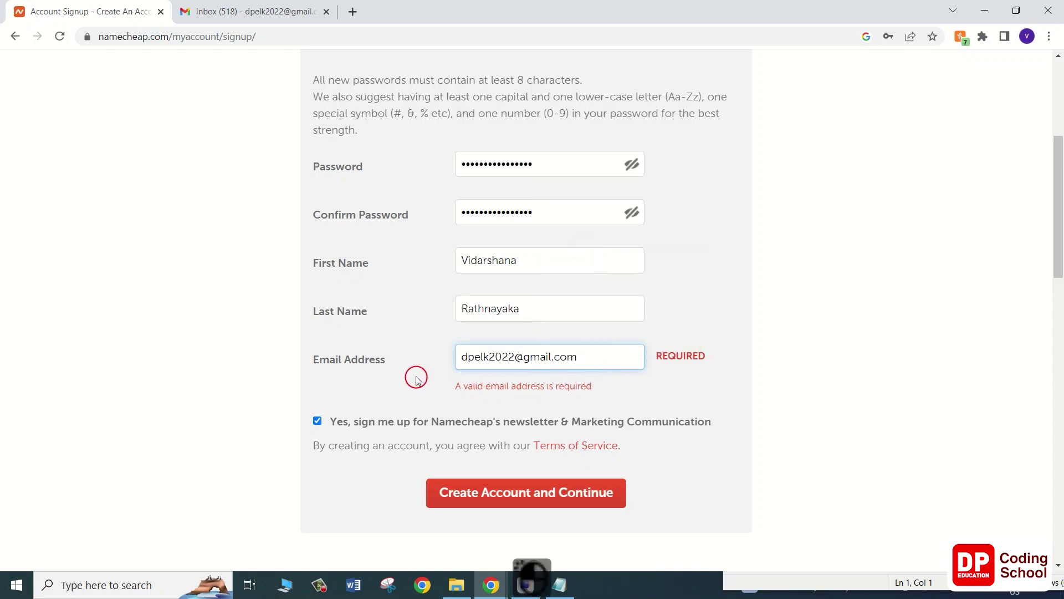
pyautogui.scroll(1, 410, 355)
pyautogui.scroll(2, 411, 355)
pyautogui.scroll(-2, 490, 299)
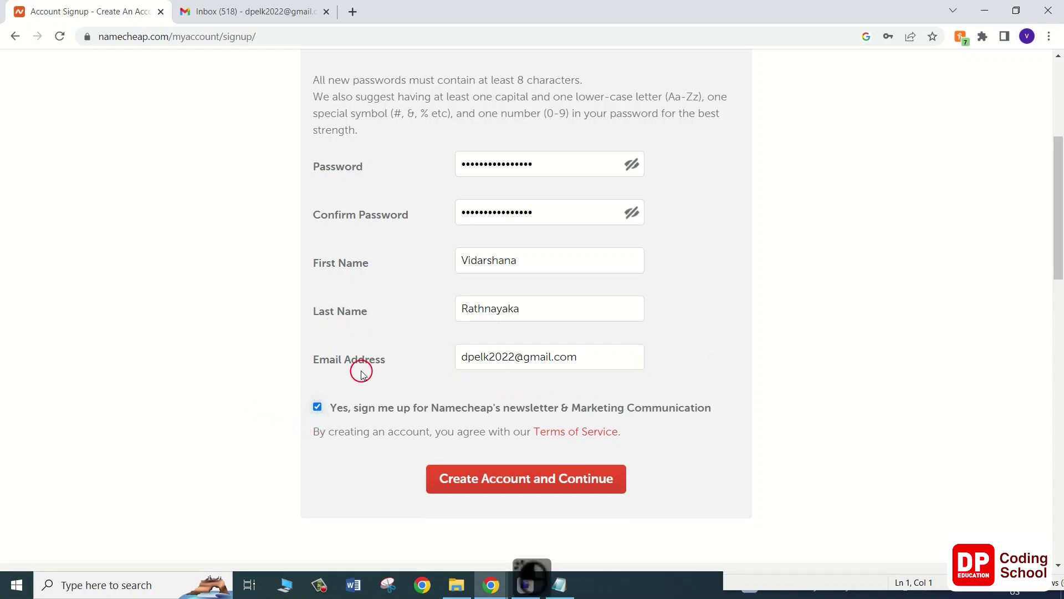
# Untick and re-tick the newsletter checkbox so it stays enabled.
pyautogui.click(318, 408)
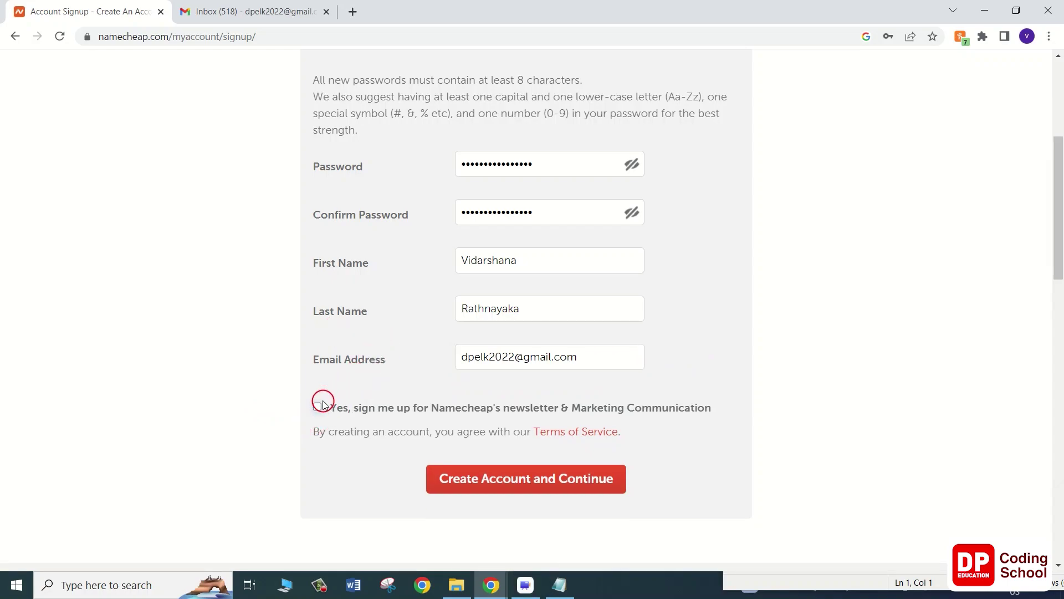
pyautogui.click(317, 408)
pyautogui.scroll(5, 676, 401)
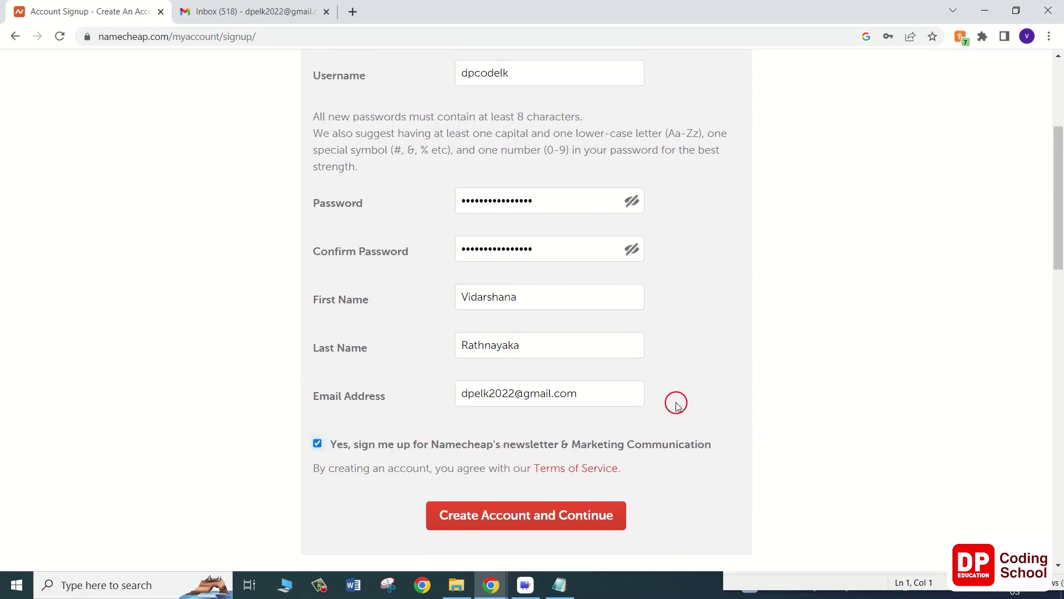
pyautogui.scroll(-5, 683, 393)
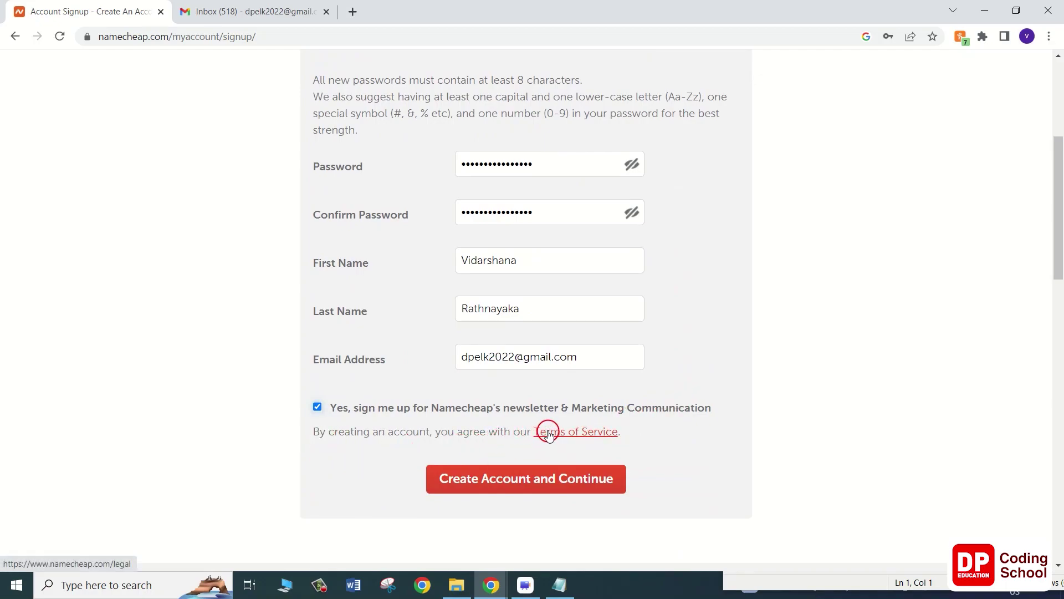
# Read through the Terms of Service page and go back to the signup form.
pyautogui.click(579, 433)
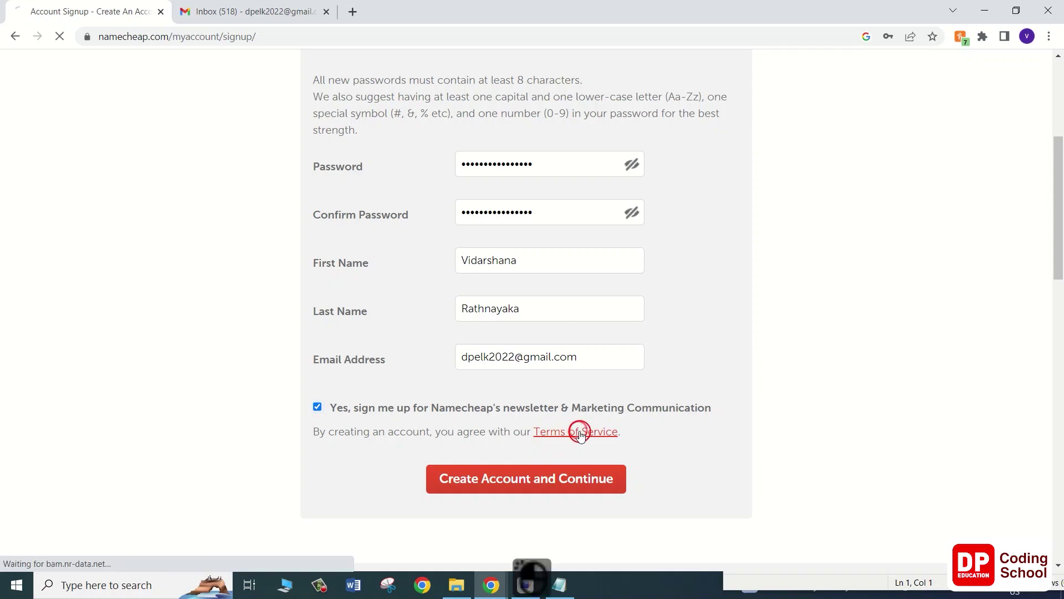
pyautogui.scroll(-10, 579, 427)
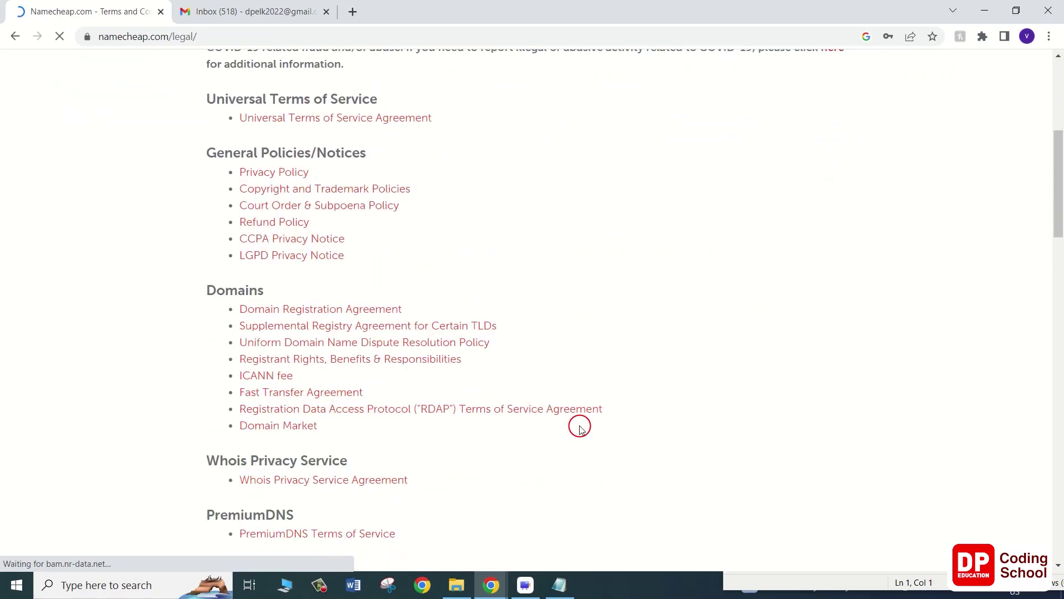
pyautogui.scroll(-11, 579, 426)
pyautogui.scroll(11, 578, 425)
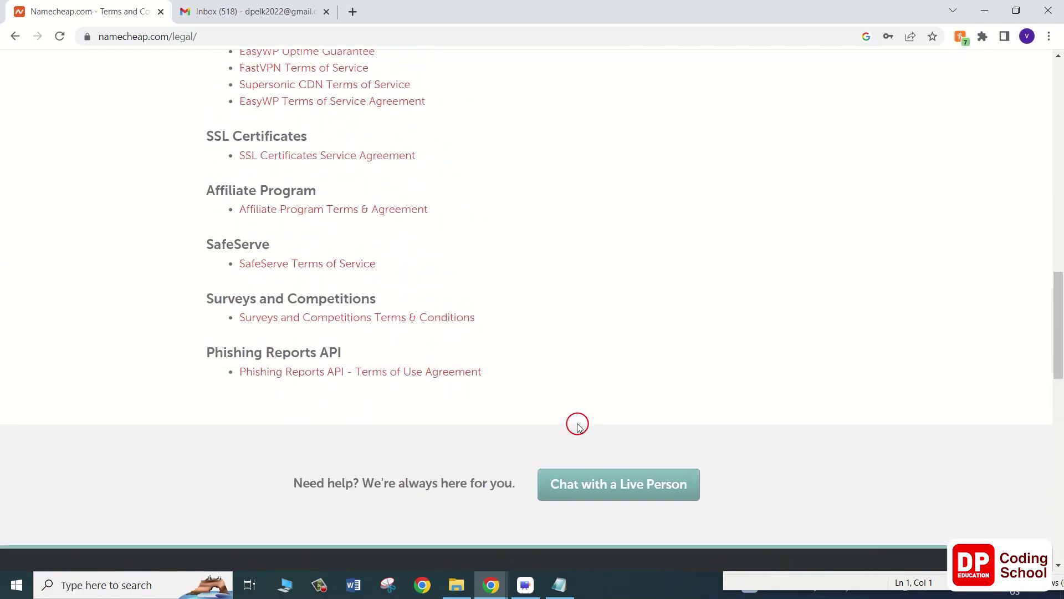
pyautogui.click(15, 36)
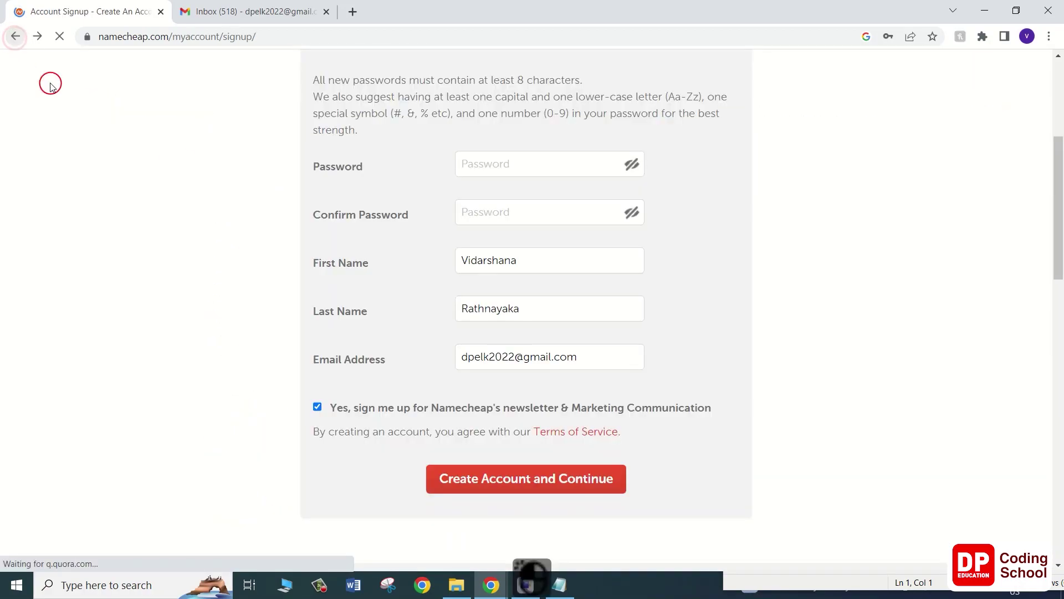
# Return to the top of the reloaded form to re-enter the cleared username.
pyautogui.scroll(-1, 219, 335)
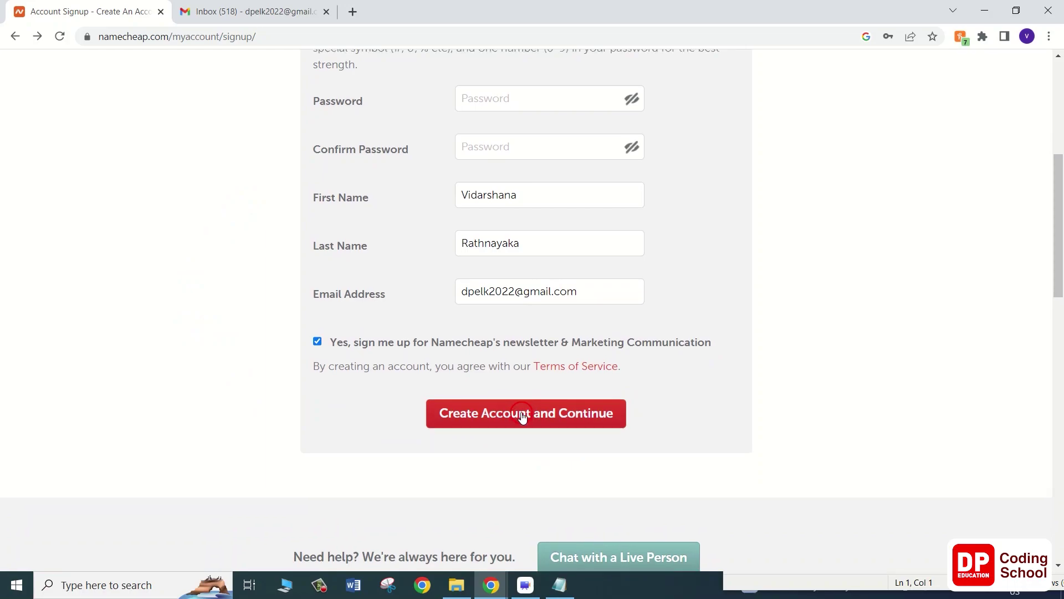
pyautogui.scroll(1, 508, 296)
pyautogui.scroll(2, 486, 217)
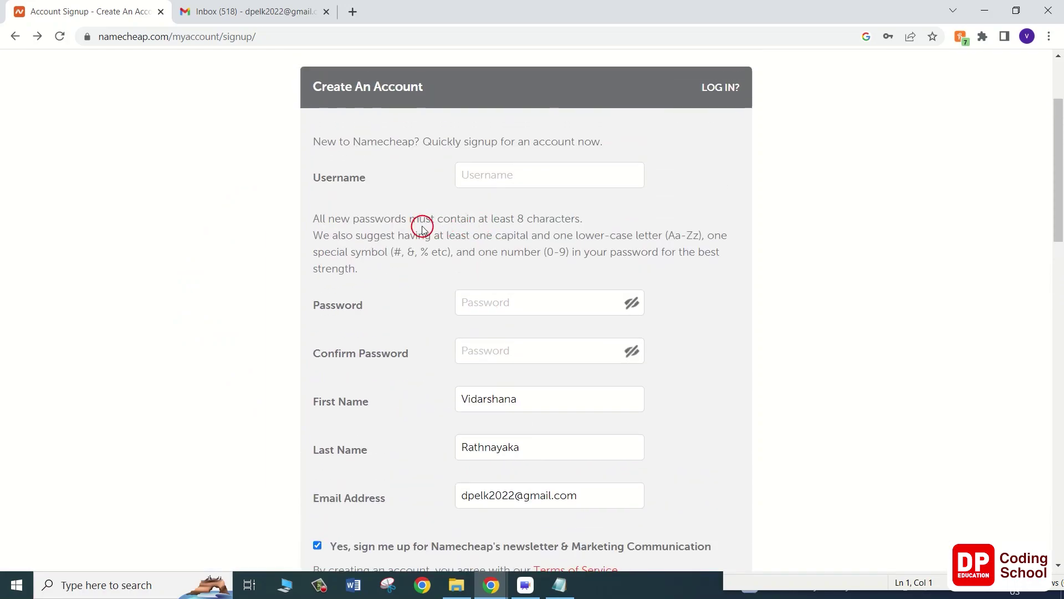
pyautogui.click(506, 177)
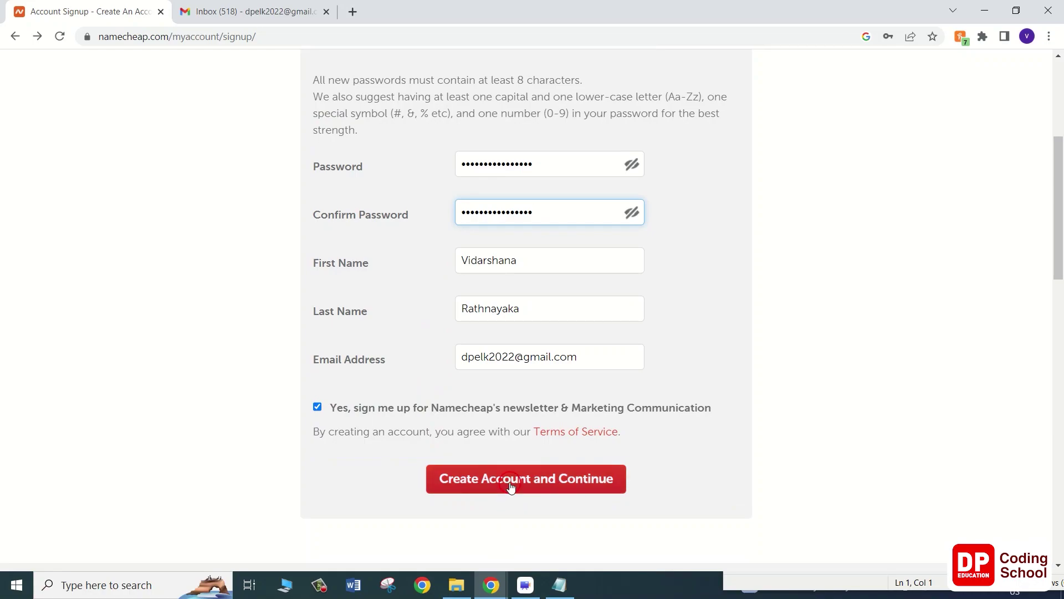
# Create the account, save the login in Chrome, and close the 2FA app banner.
pyautogui.click(511, 485)
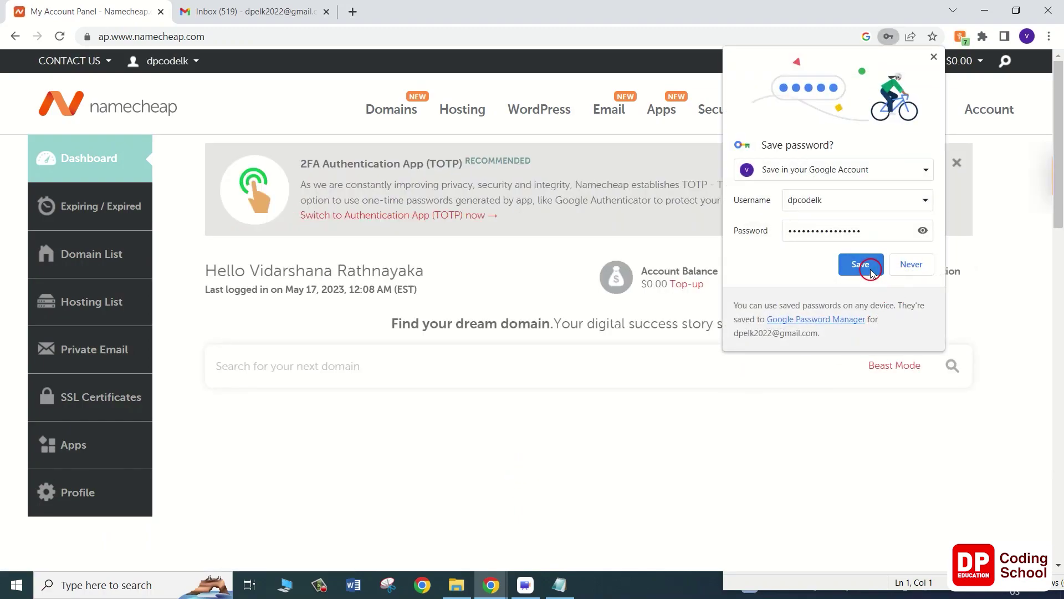
pyautogui.click(870, 272)
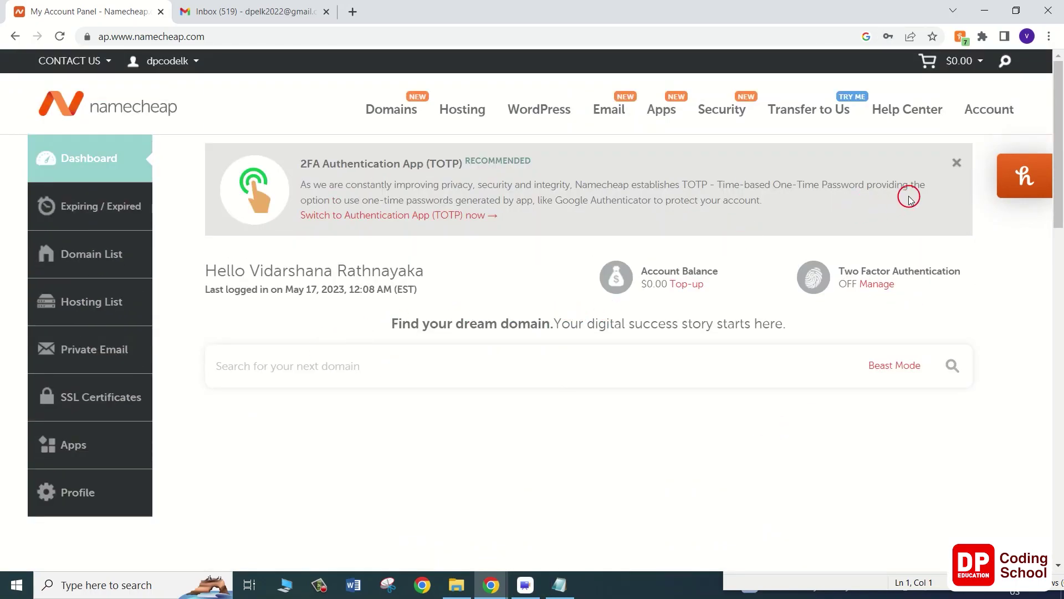
pyautogui.click(956, 163)
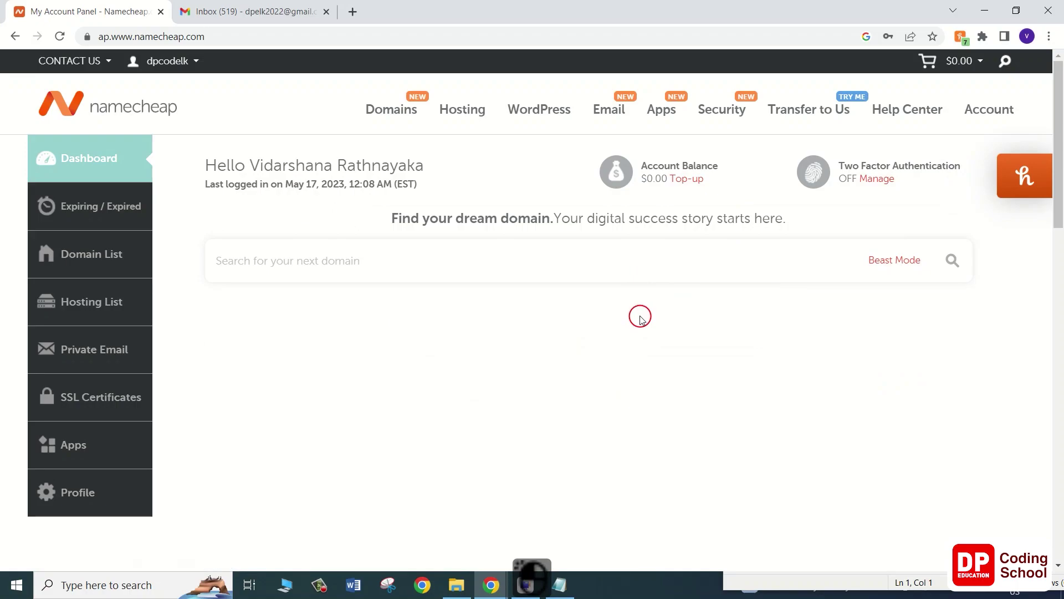
pyautogui.scroll(-4, 641, 318)
pyautogui.scroll(4, 642, 320)
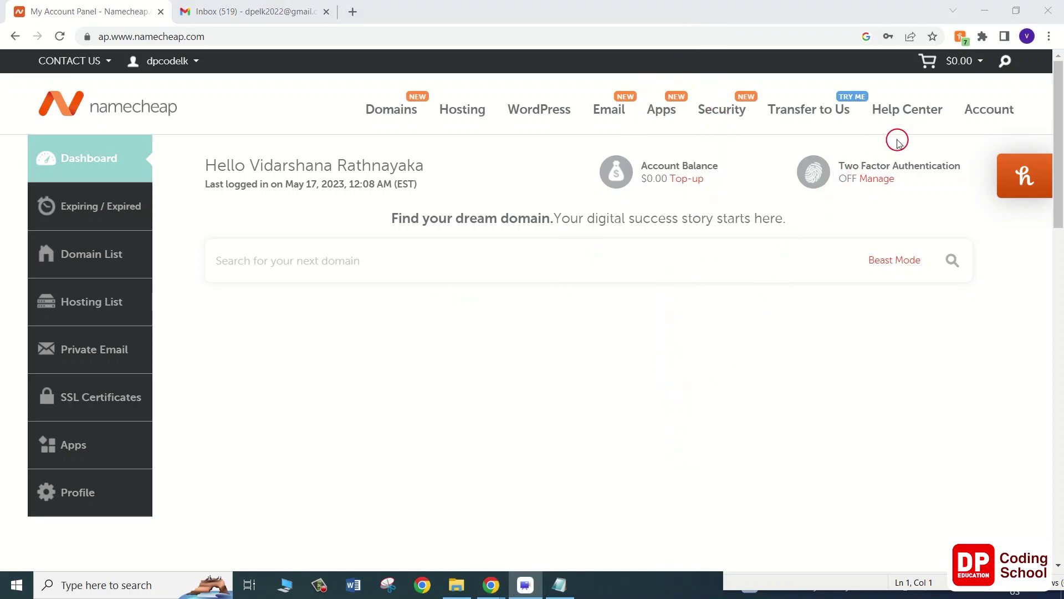
# Open and close the Honey shopping tips panel on the Account Panel dashboard.
pyautogui.click(982, 141)
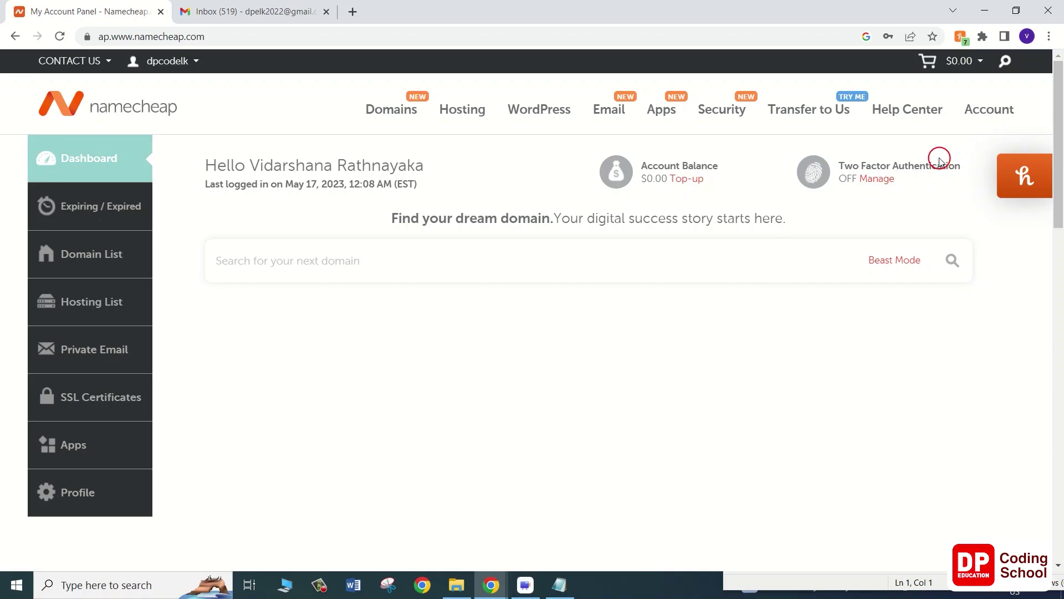
pyautogui.scroll(-5, 920, 188)
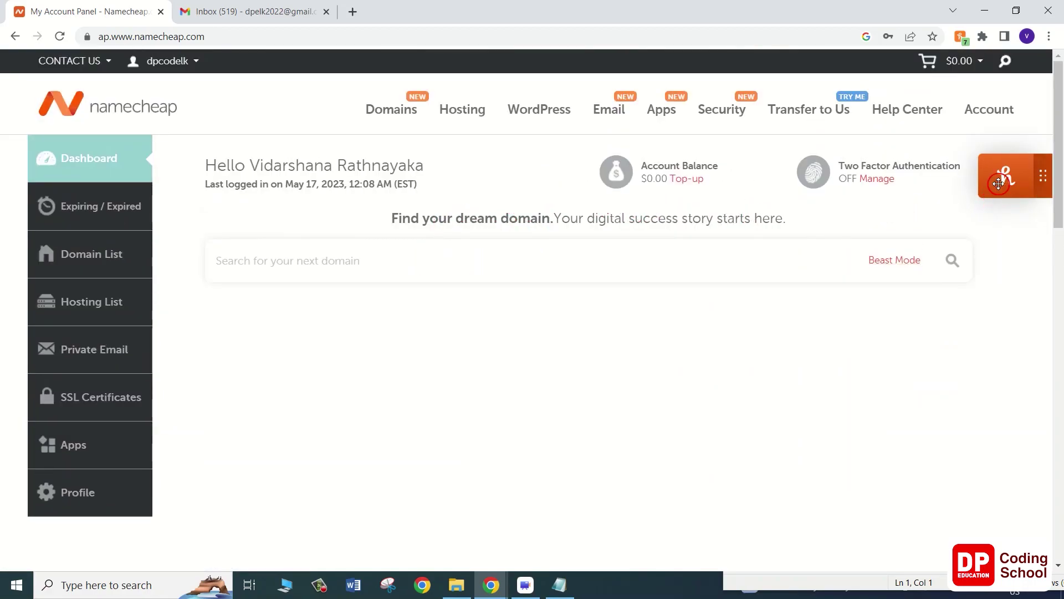
pyautogui.click(998, 184)
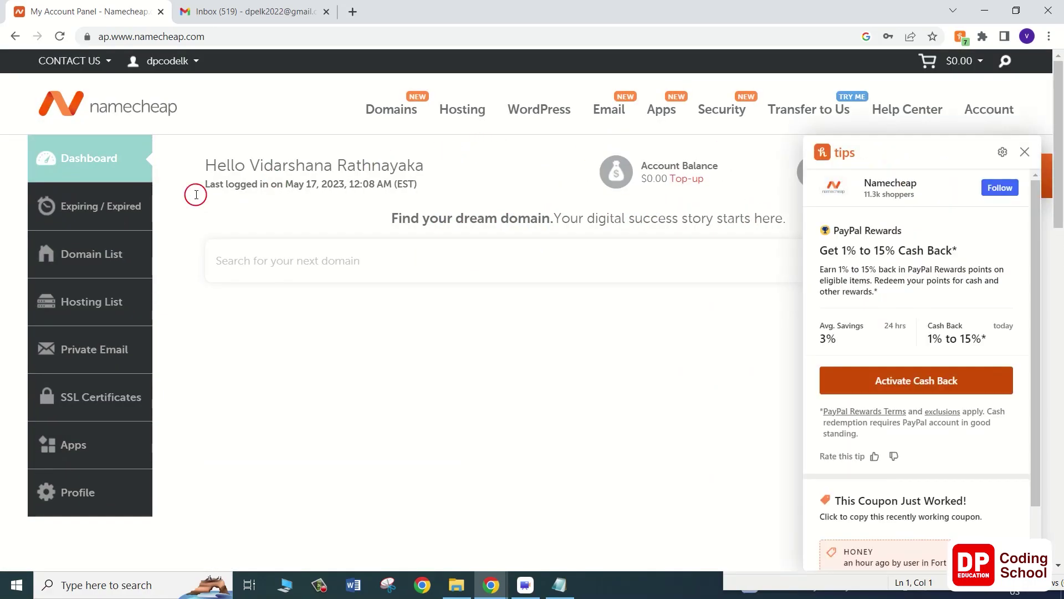
pyautogui.click(1024, 150)
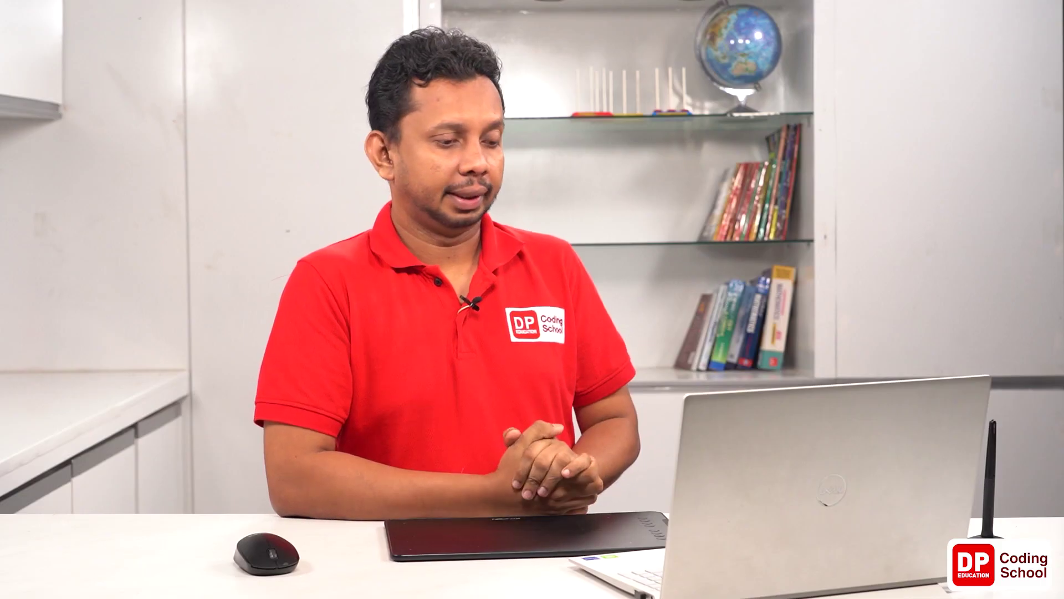
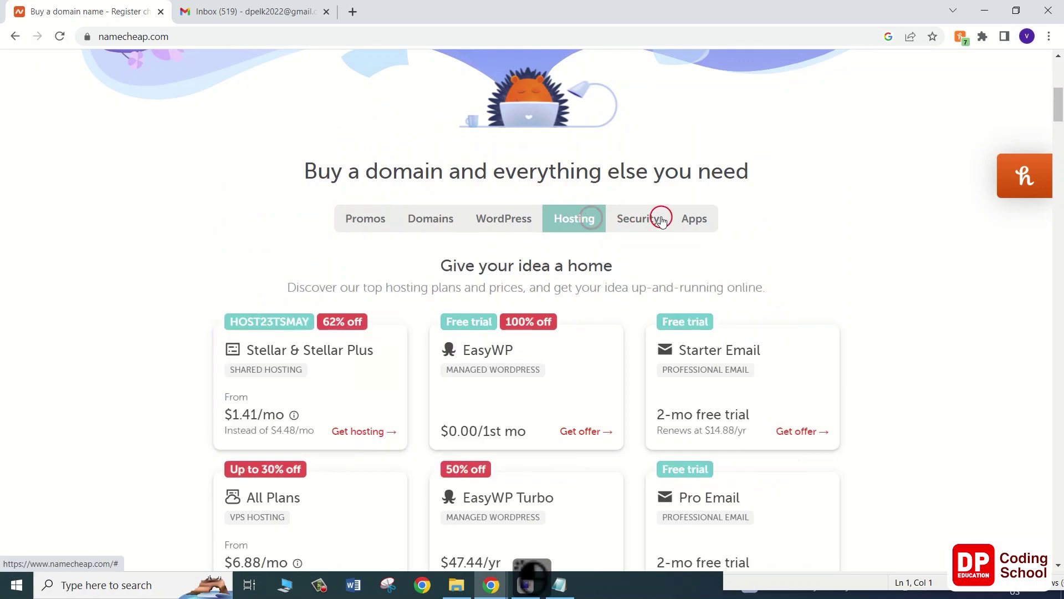
# Open the Stellar shared hosting offer and choose Buy Now on the $16.88/yr Stellar plan.
pyautogui.scroll(-3, 657, 219)
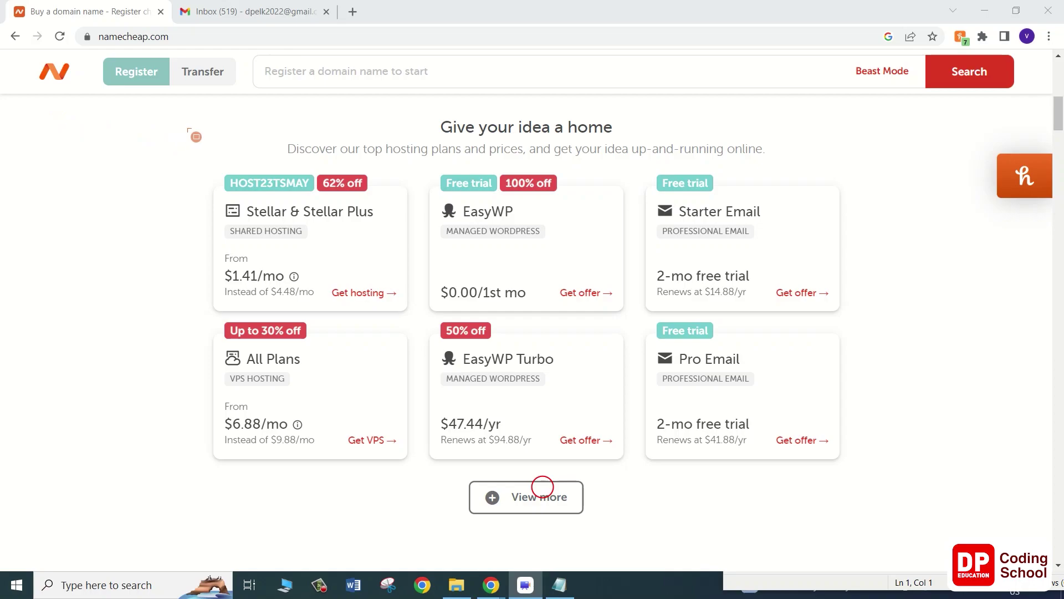
pyautogui.moveTo(190, 130)
pyautogui.mouseDown()
pyautogui.moveTo(384, 318)
pyautogui.moveTo(433, 330)
pyautogui.mouseUp()
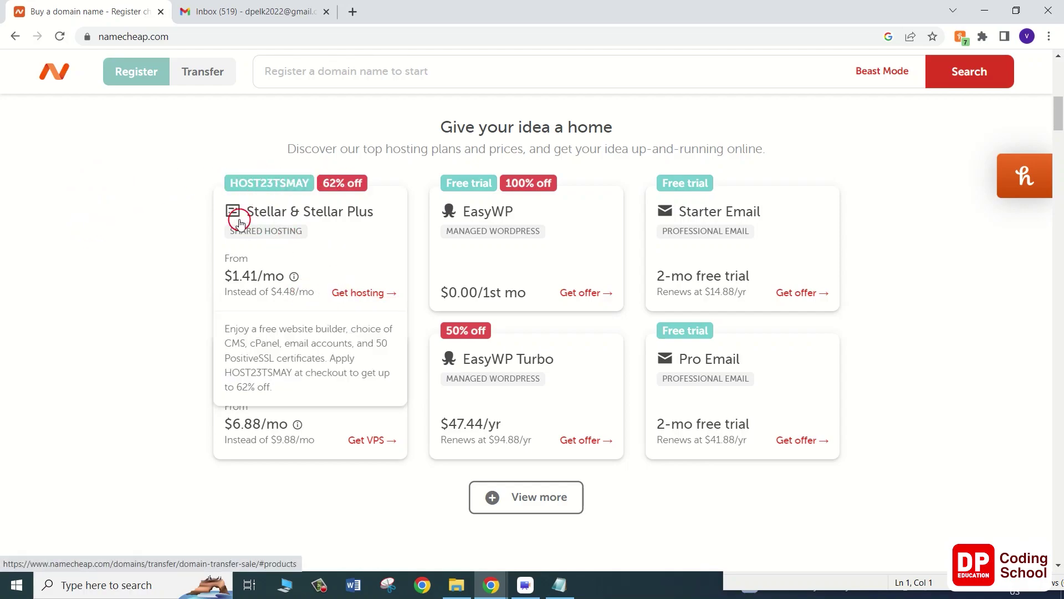
pyautogui.click(343, 292)
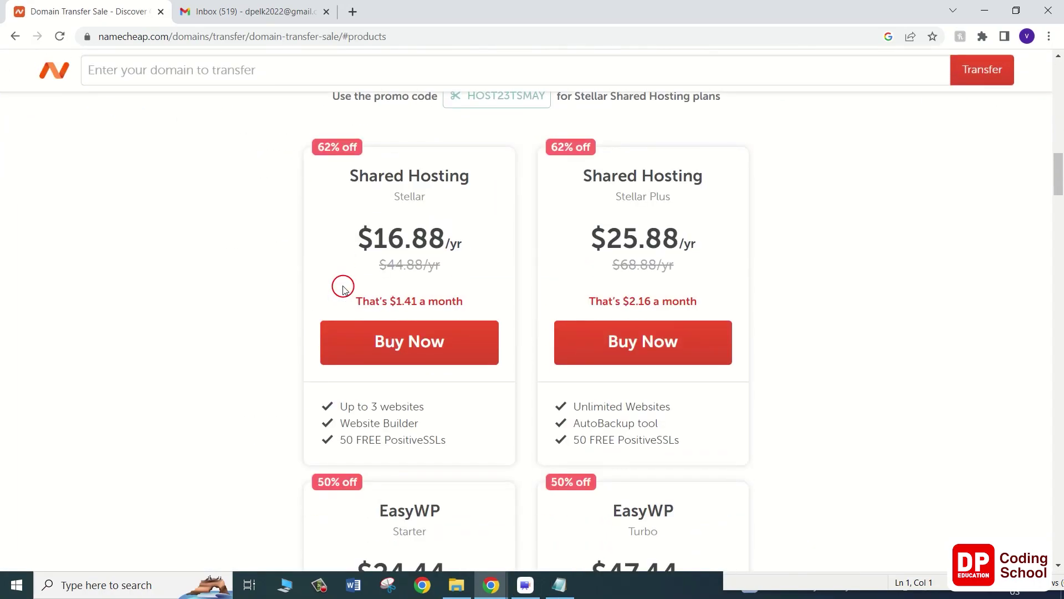
pyautogui.scroll(-1, 340, 285)
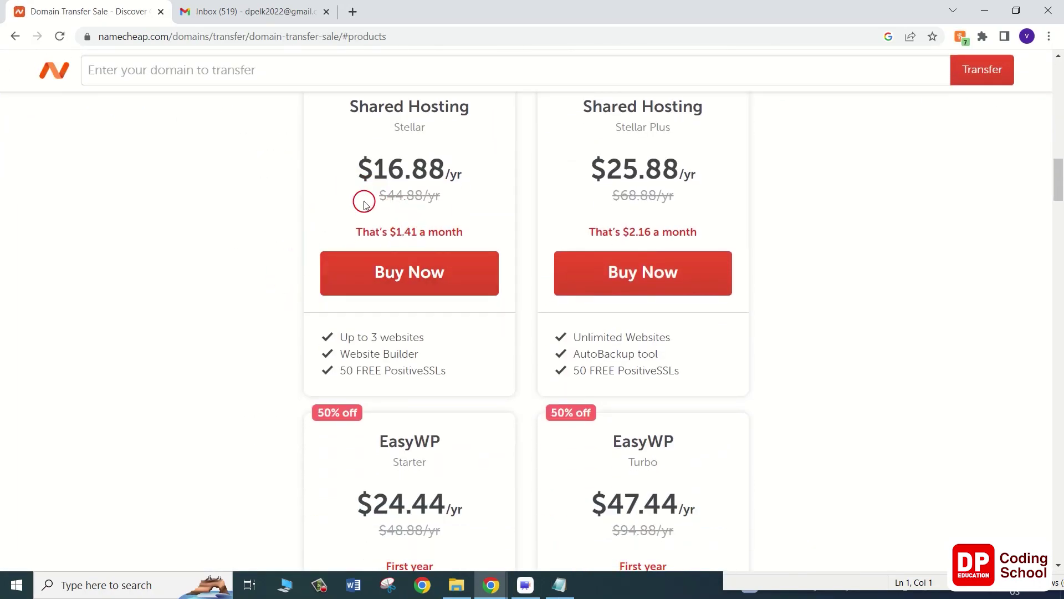
pyautogui.click(418, 280)
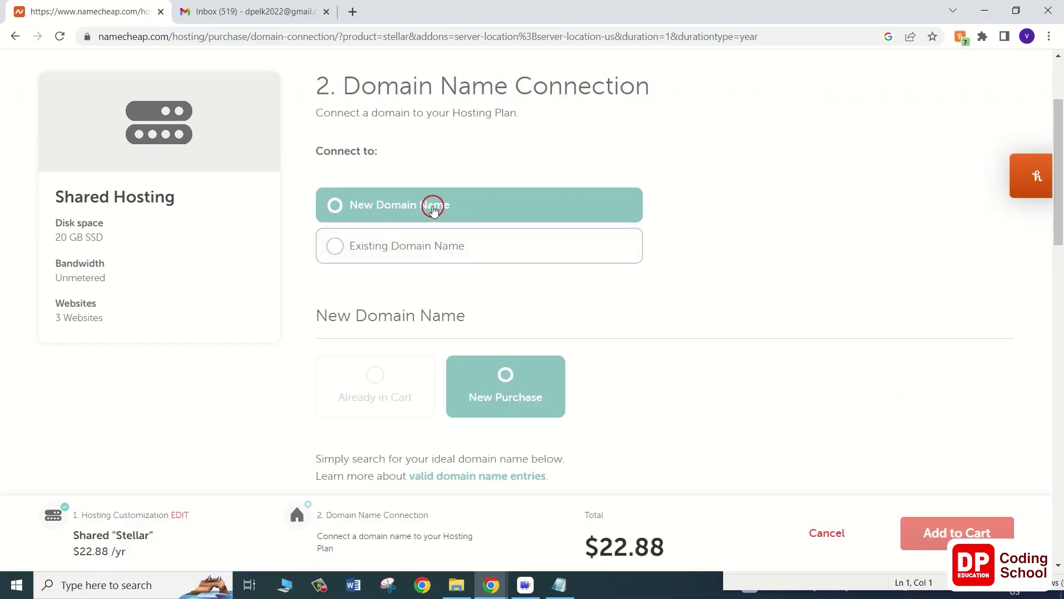
# Search for the new domain 'dpcodewp' and select dpcodewp.online at $0.00/yr.
pyautogui.scroll(-1, 419, 219)
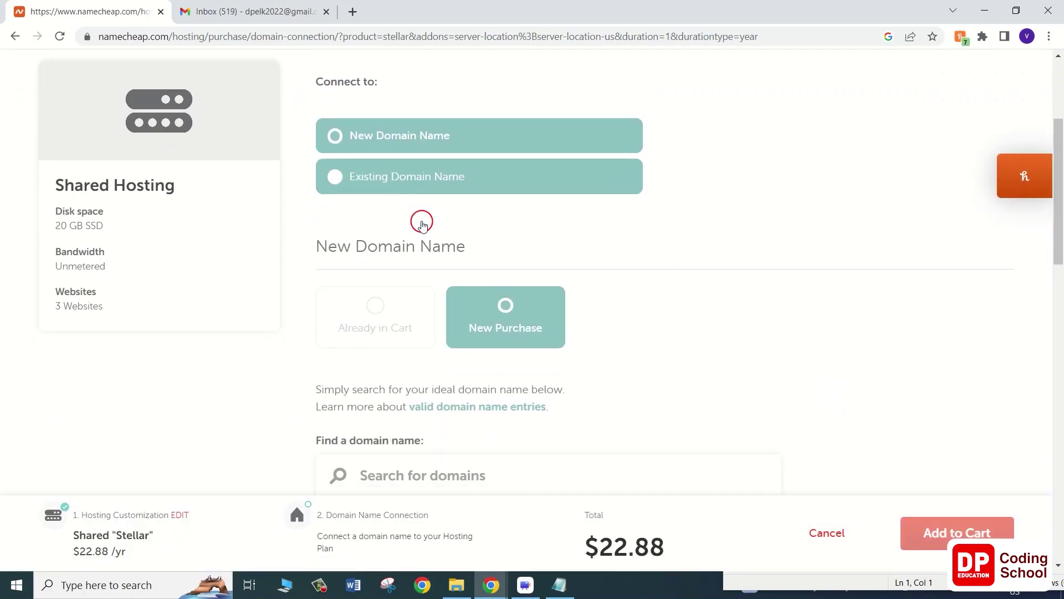
pyautogui.click(333, 136)
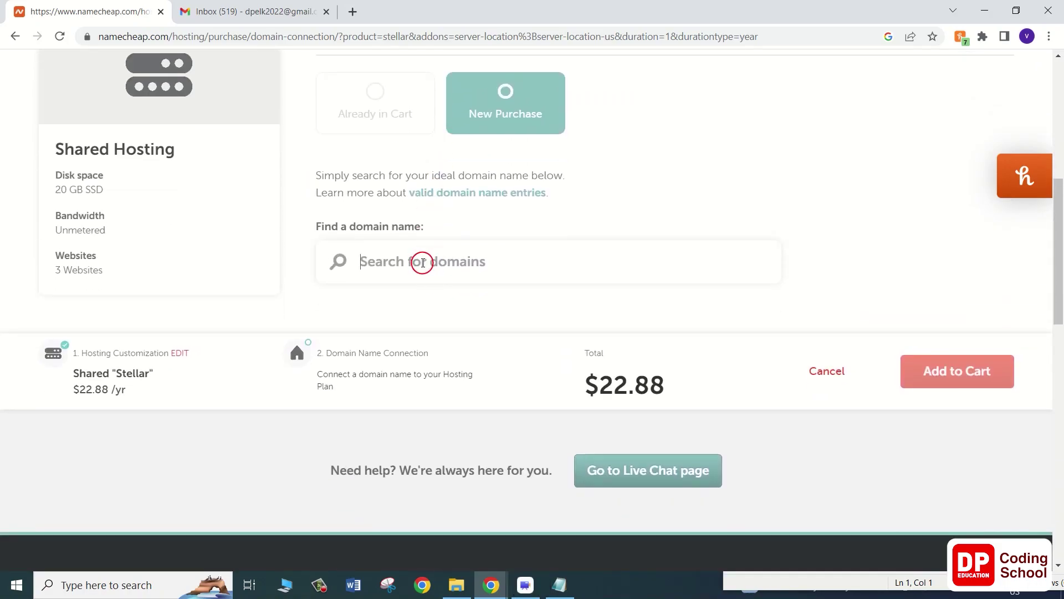
pyautogui.write('dp')
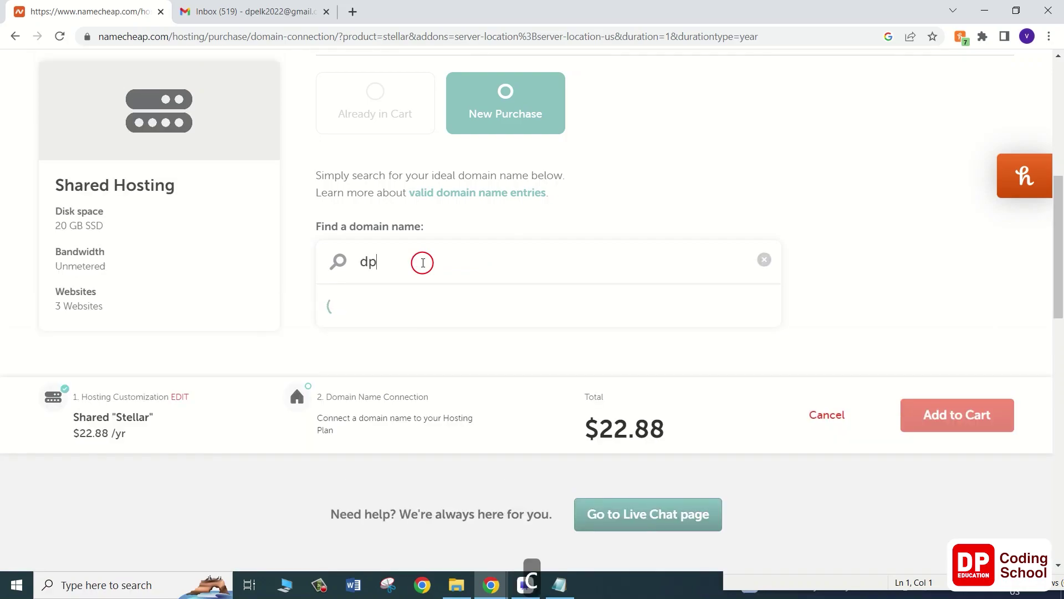
pyautogui.write('code')
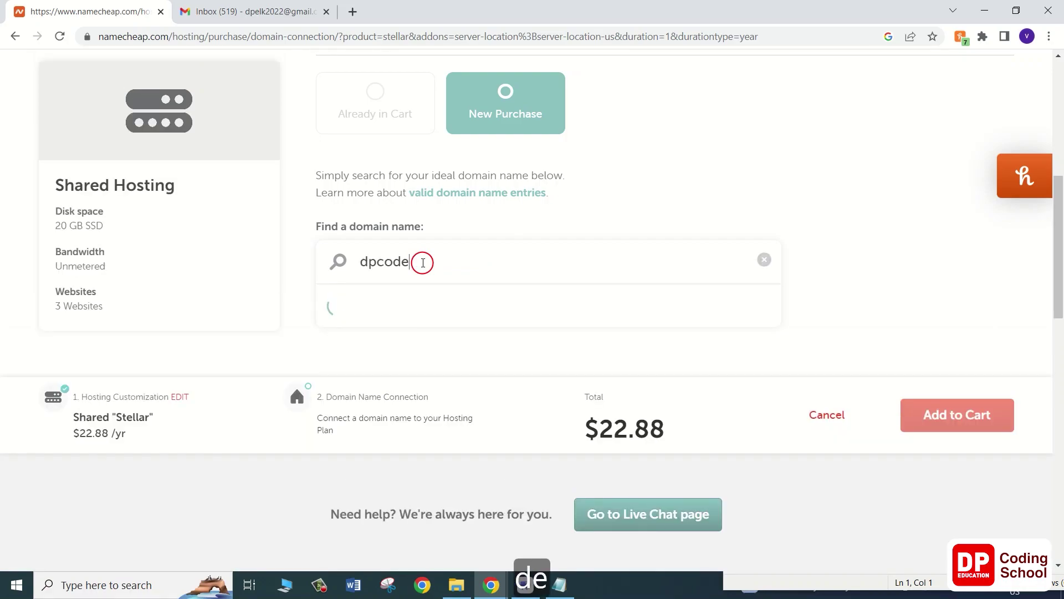
pyautogui.write('wp')
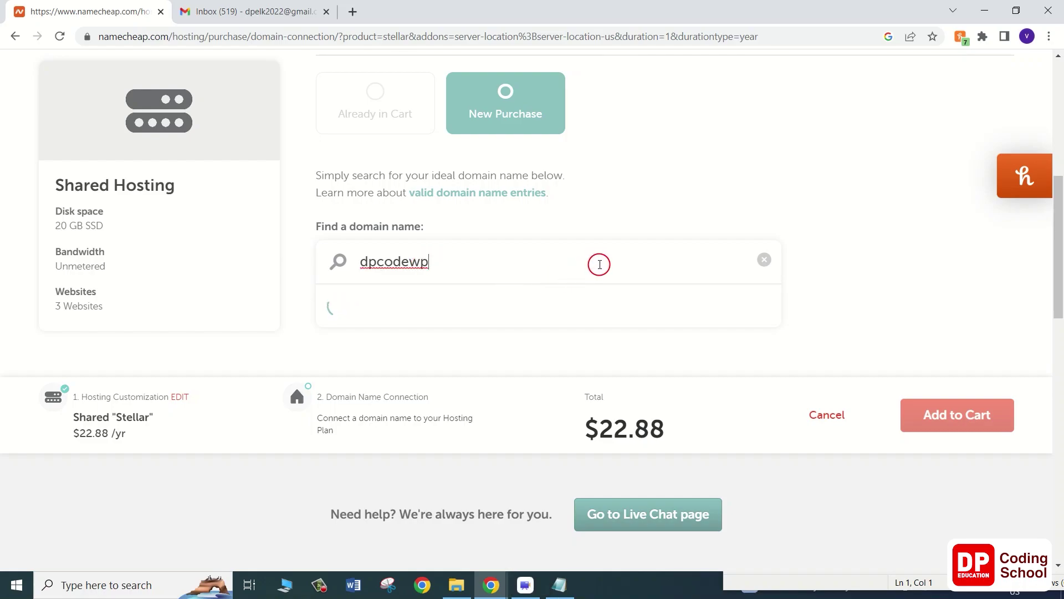
pyautogui.scroll(-3, 598, 266)
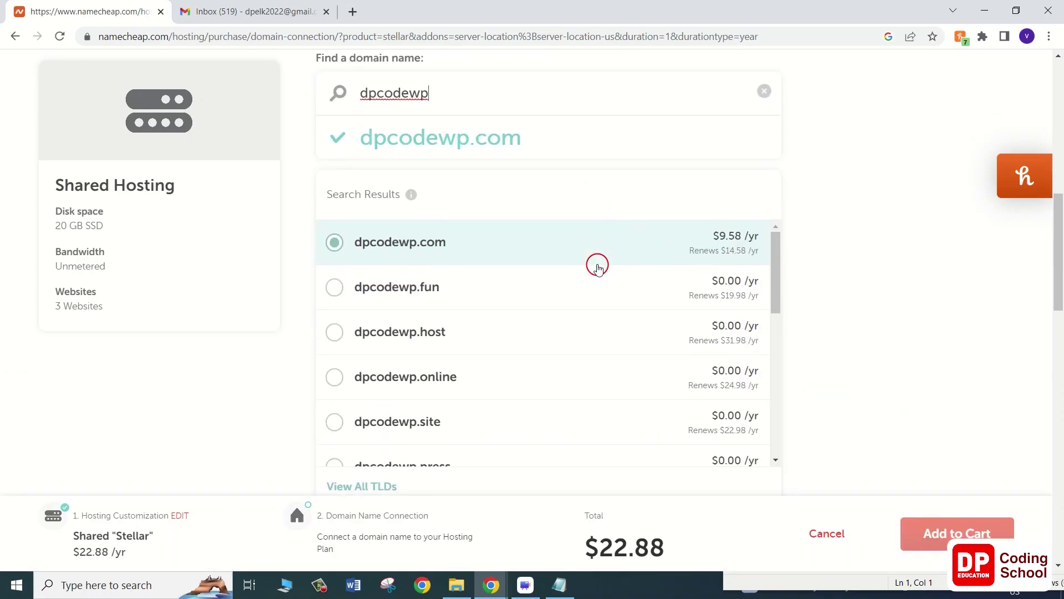
pyautogui.scroll(-1, 597, 274)
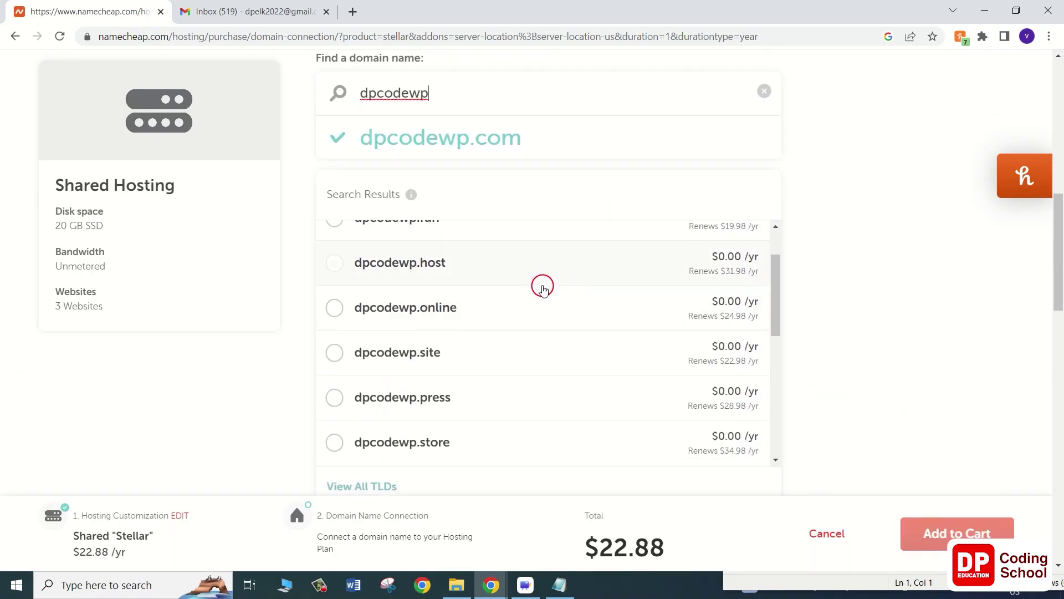
pyautogui.click(534, 312)
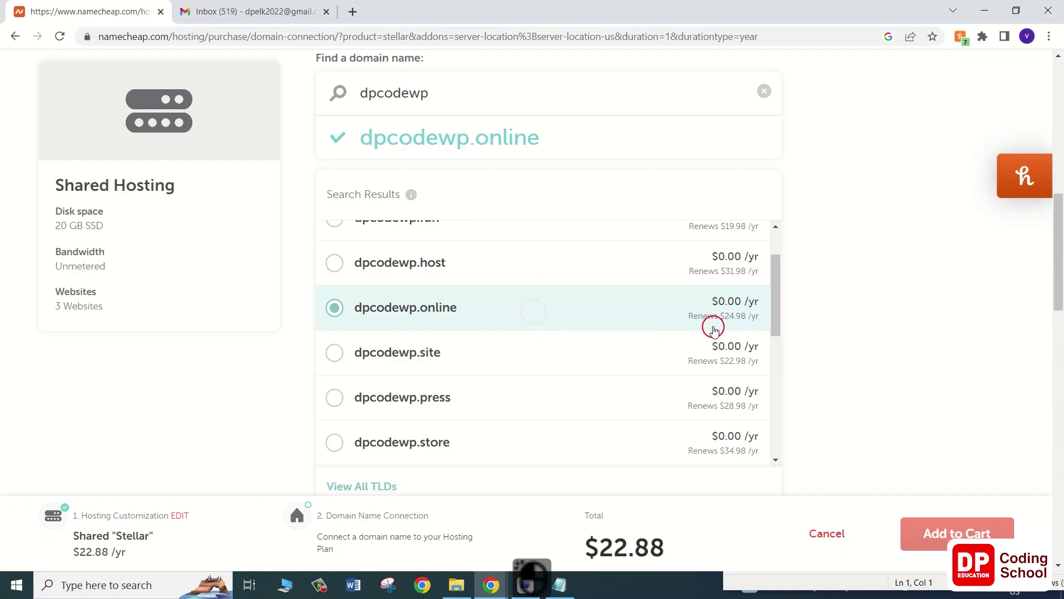
pyautogui.scroll(-1, 567, 344)
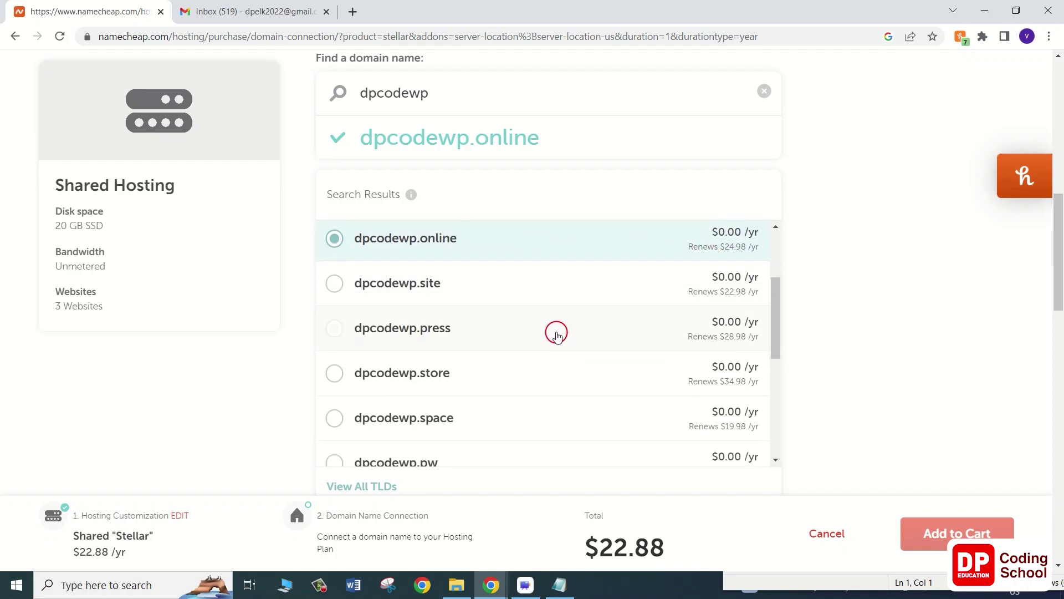
pyautogui.scroll(-6, 660, 328)
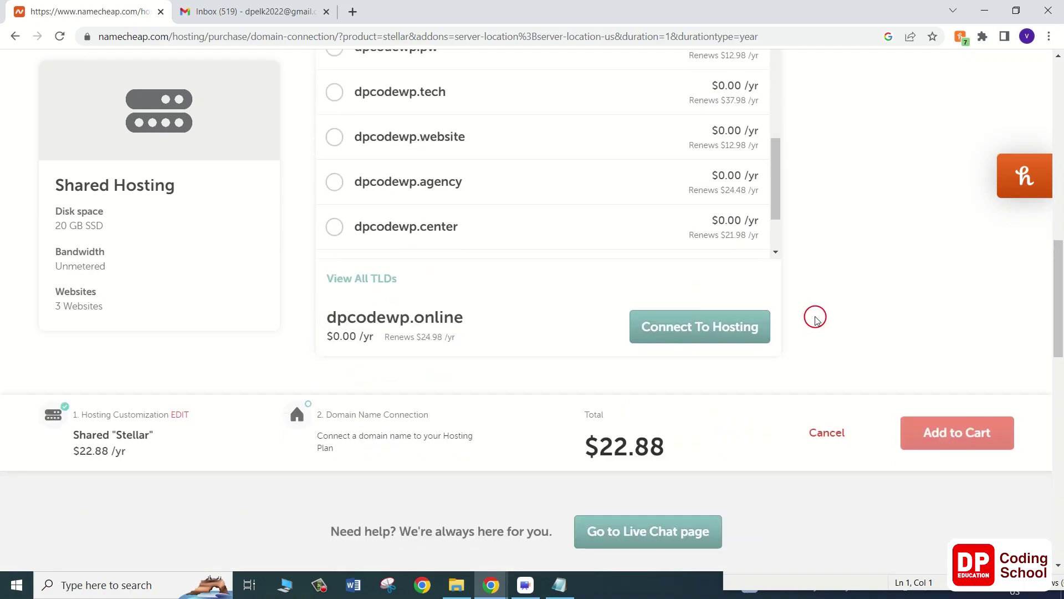